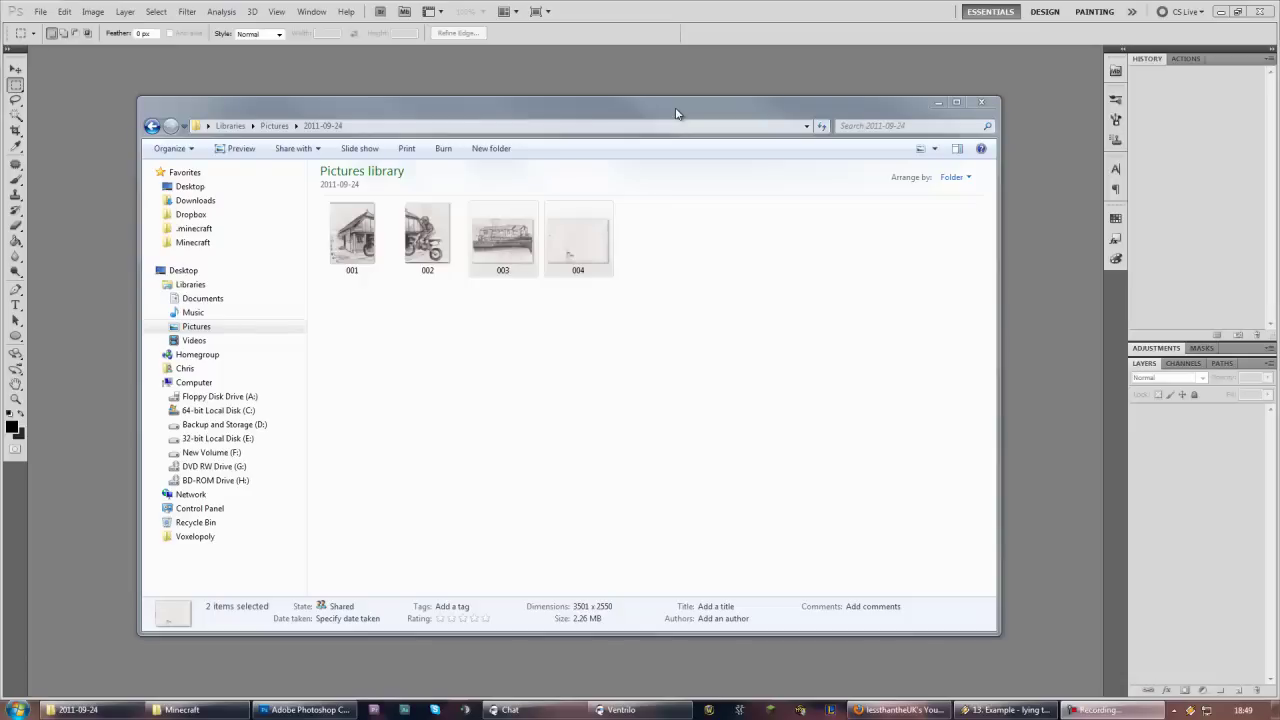
Select scans 003 and 004 in the Explorer folder and drag both onto Photoshop
left_click(655, 113)
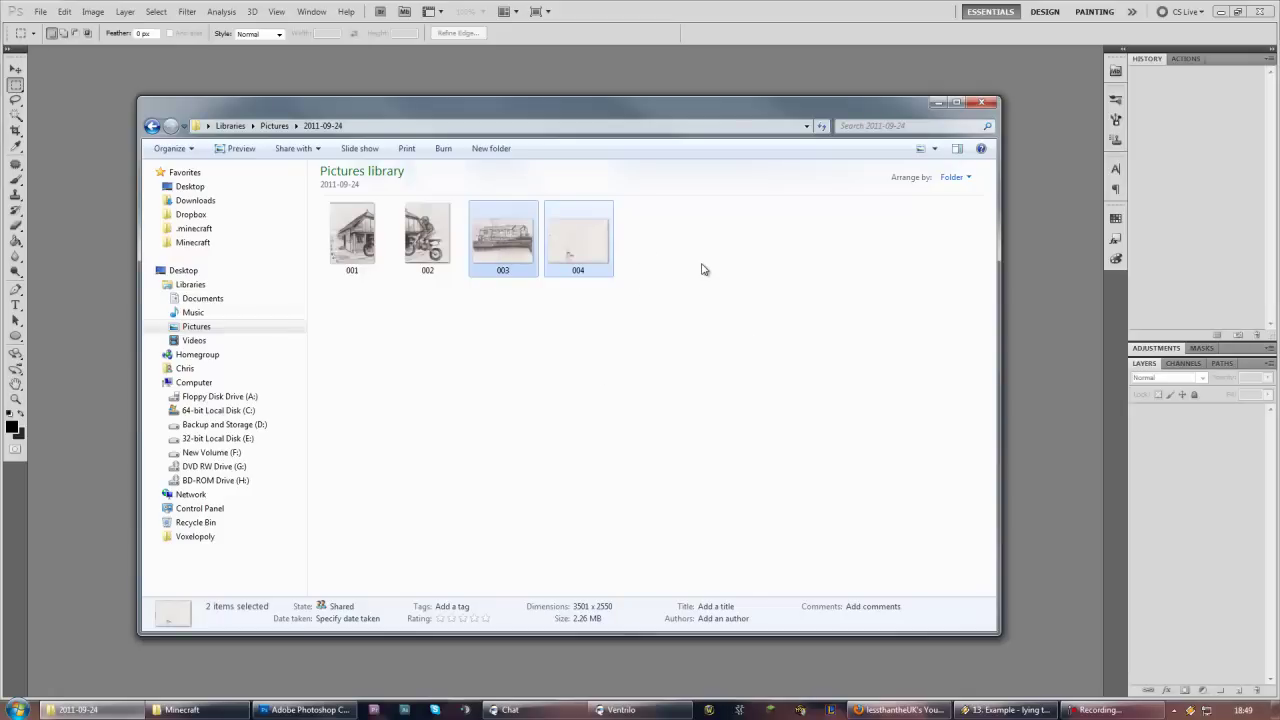
left_click(633, 324)
left_click_drag(640, 283, 510, 230)
left_click_drag(560, 260, 325, 60)
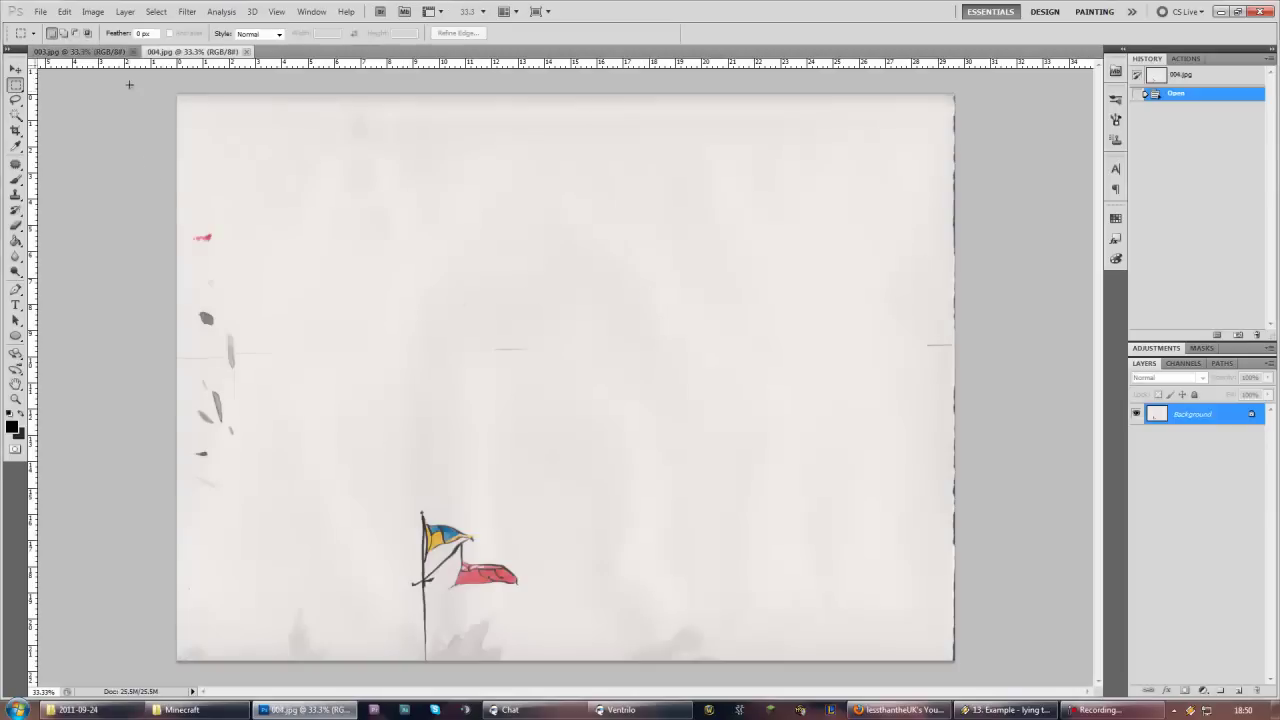
left_click(85, 51)
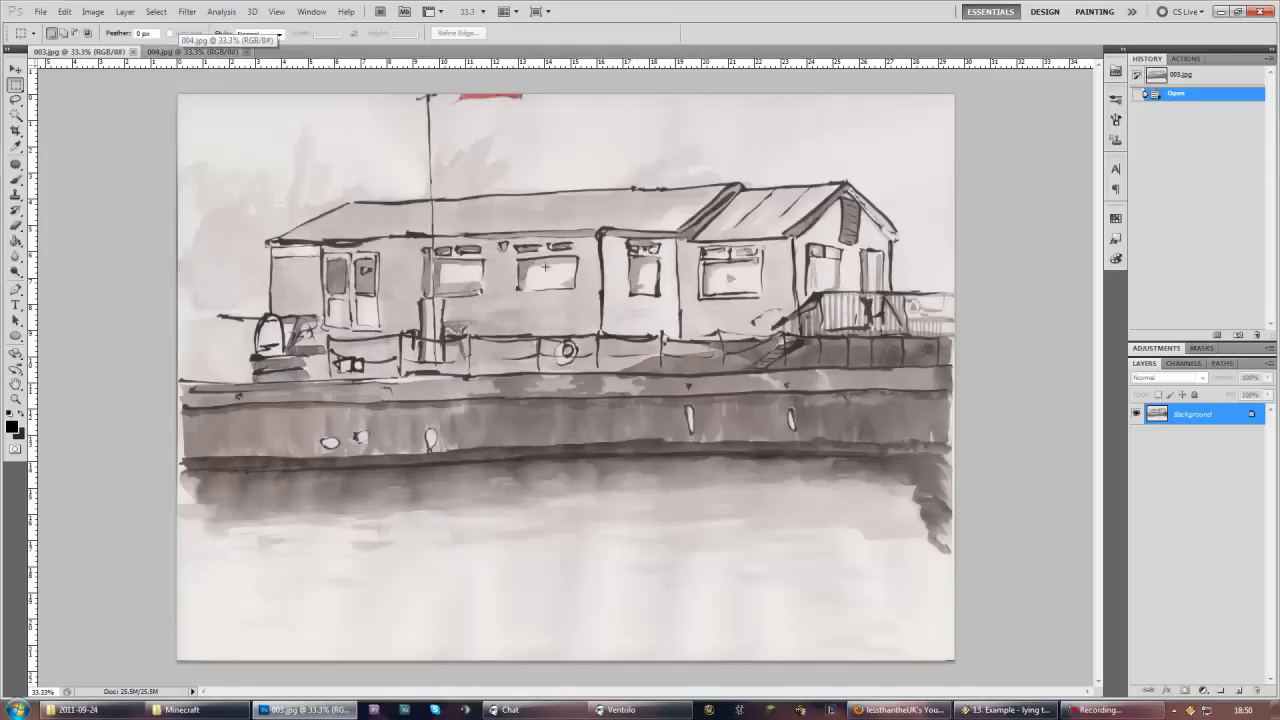
left_click(195, 51)
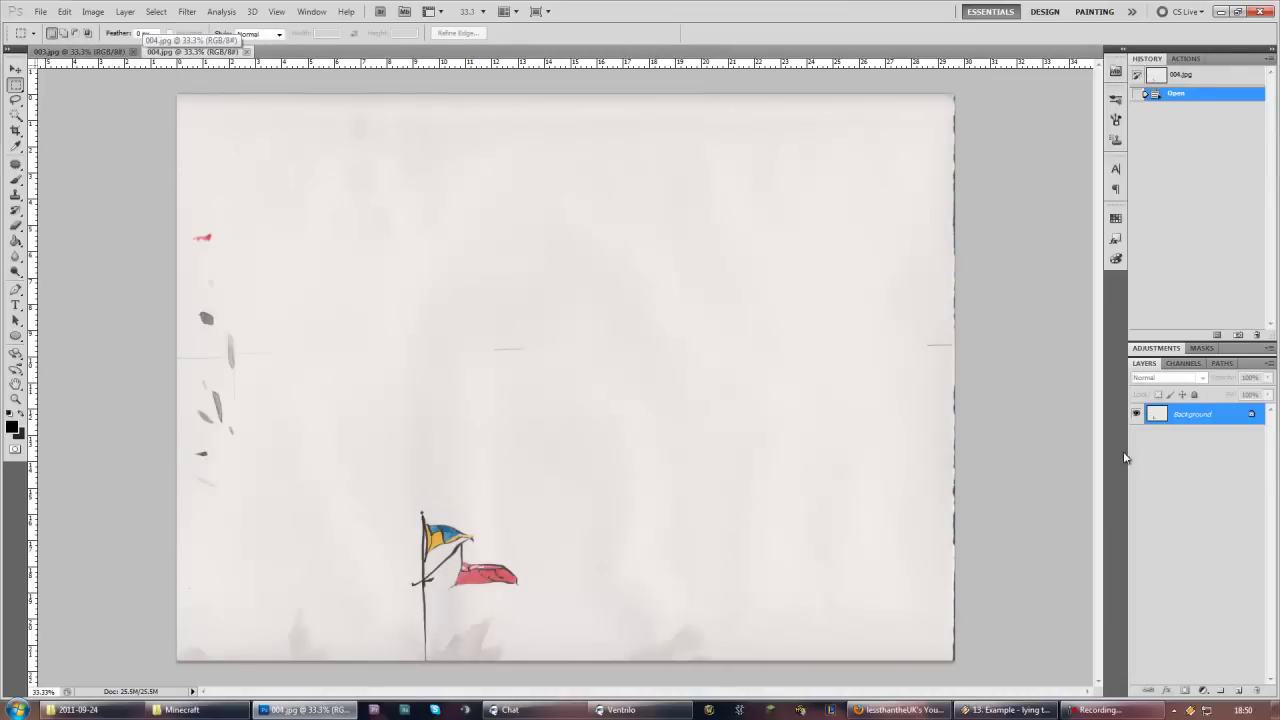
Unlock the 004 flag scan as Layer 0, move it into 003.jpg, then close 004 unsaved
double_click(1187, 418)
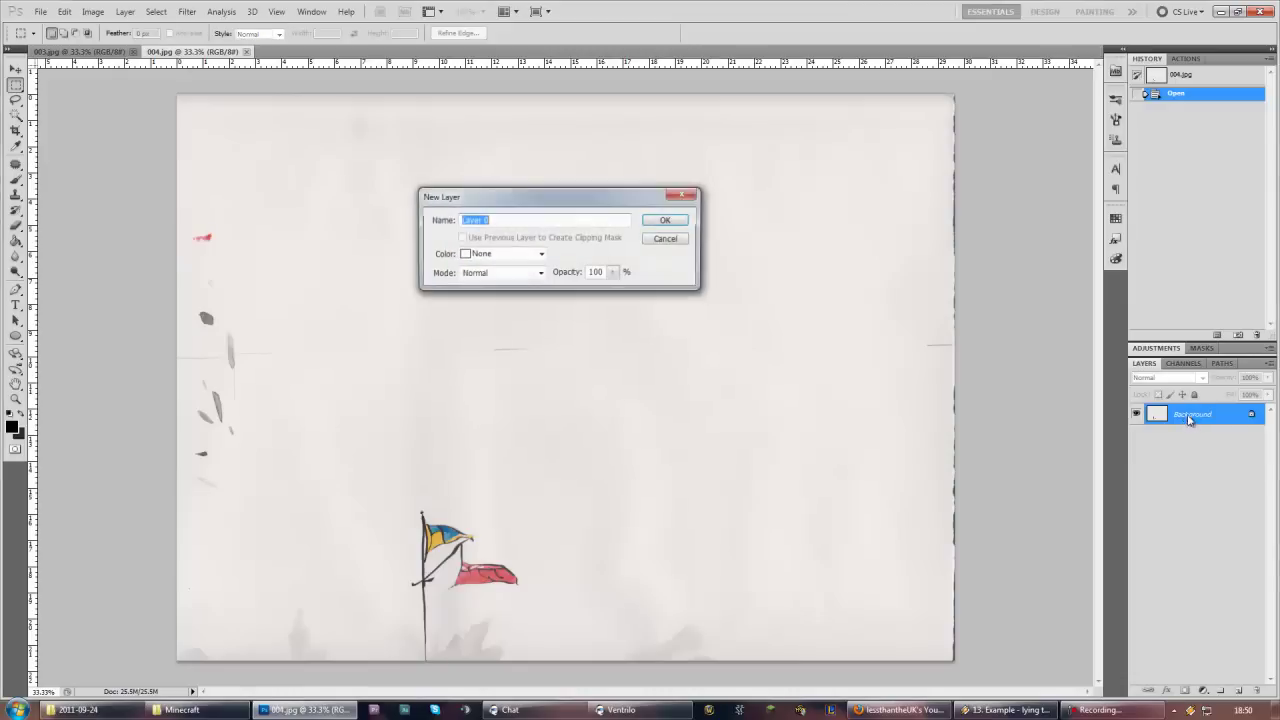
left_click(663, 222)
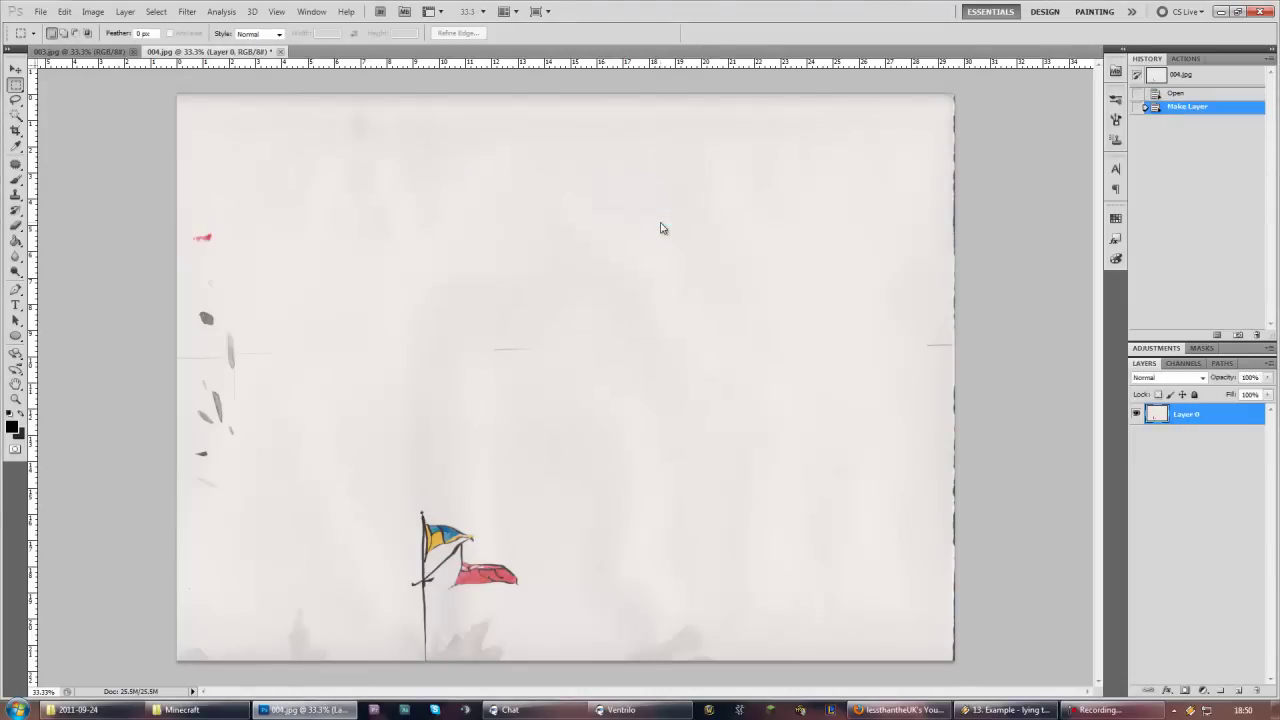
left_click(16, 70)
mouse_move(470, 326)
left_mouse_down()
mouse_move(101, 60)
mouse_move(557, 363)
mouse_move(494, 306)
mouse_move(497, 330)
mouse_move(491, 318)
left_mouse_up()
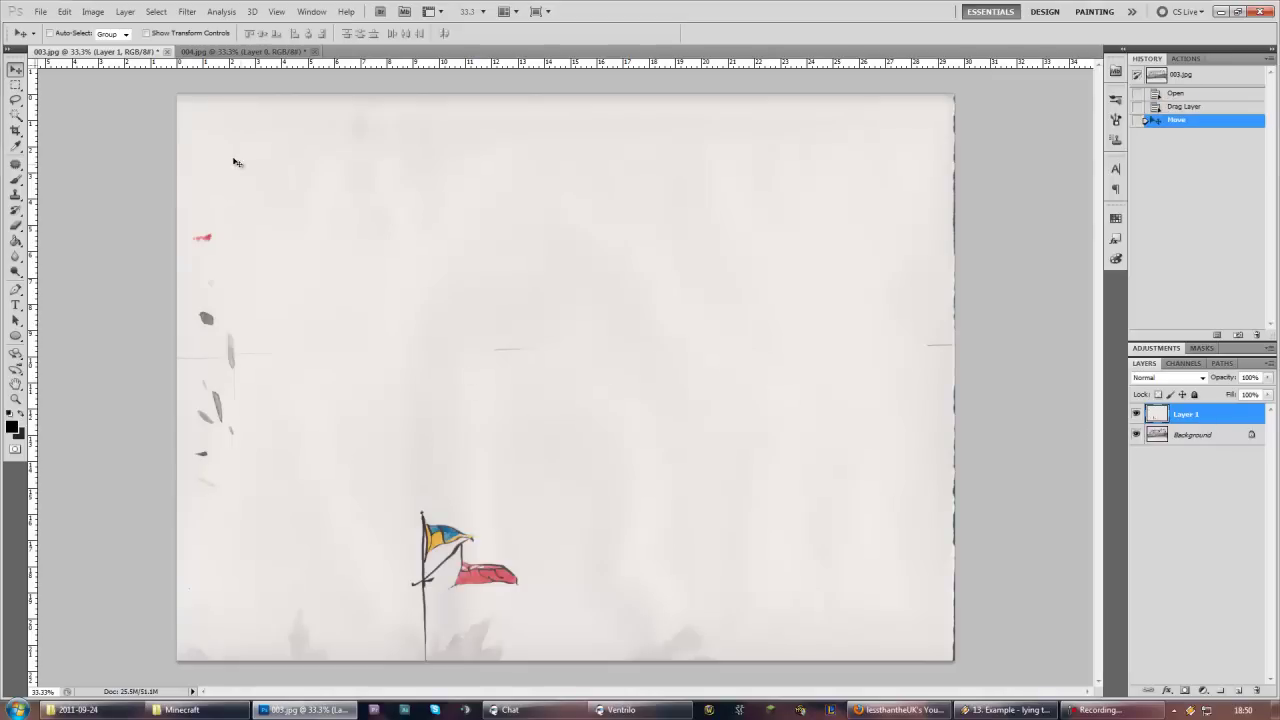
left_click(314, 51)
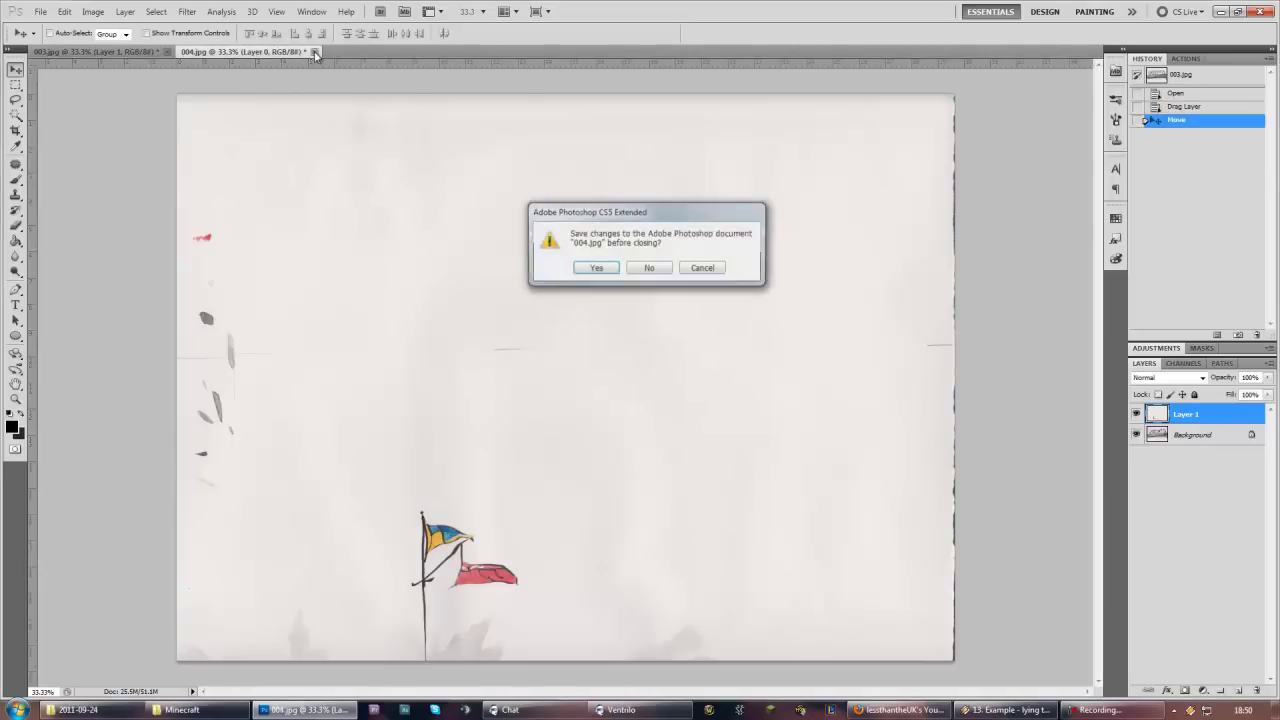
left_click(662, 271)
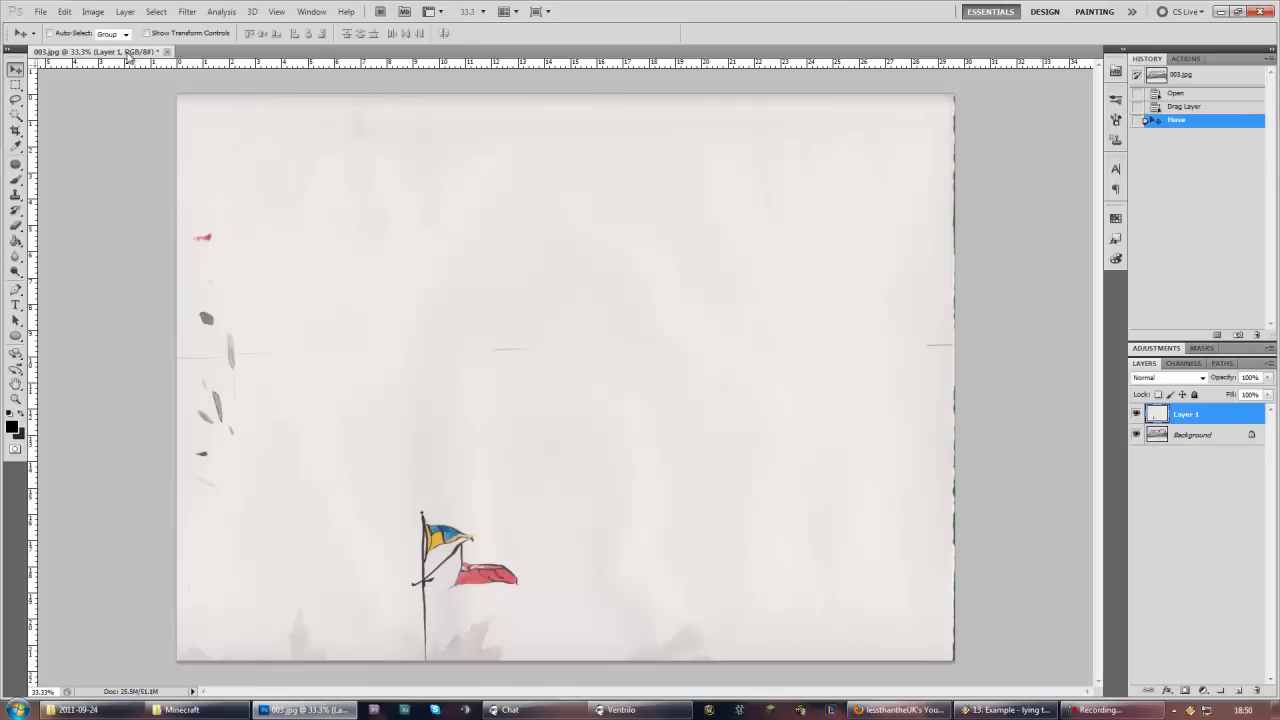
Convert 003's Background to Layer 0 and set canvas height to 46 cm, anchored bottom-middle
double_click(1199, 440)
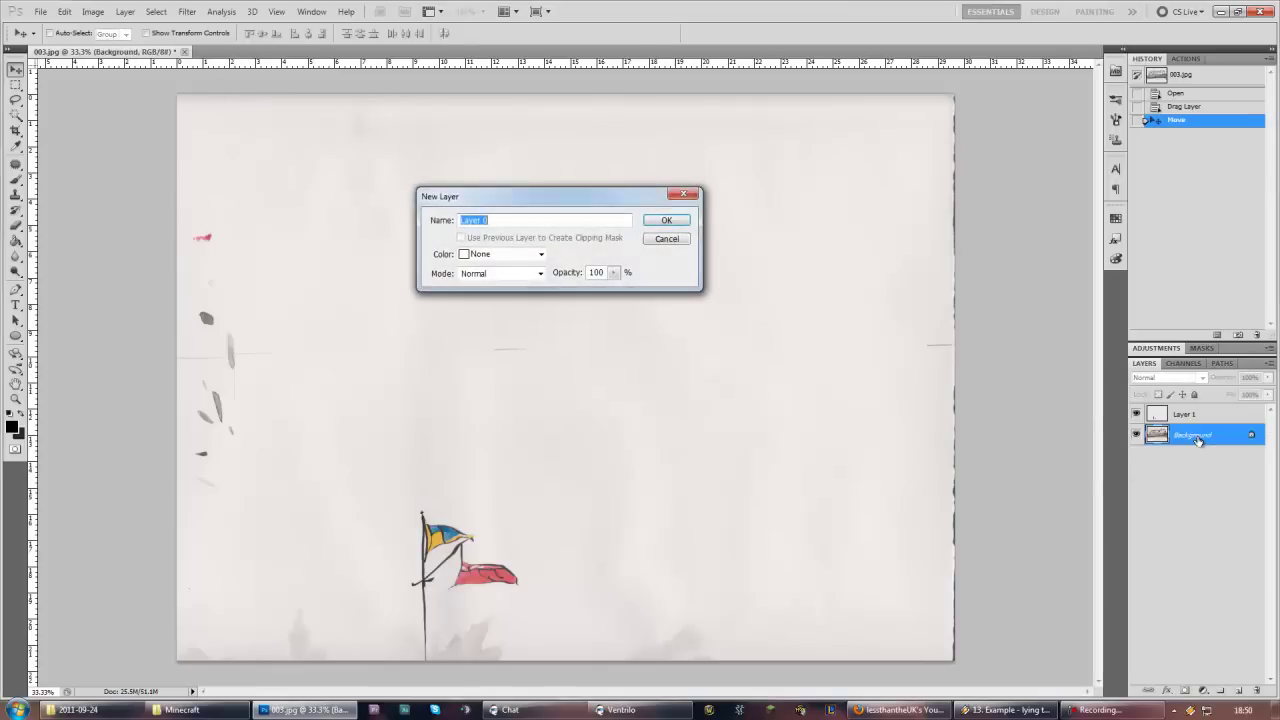
left_click(678, 223)
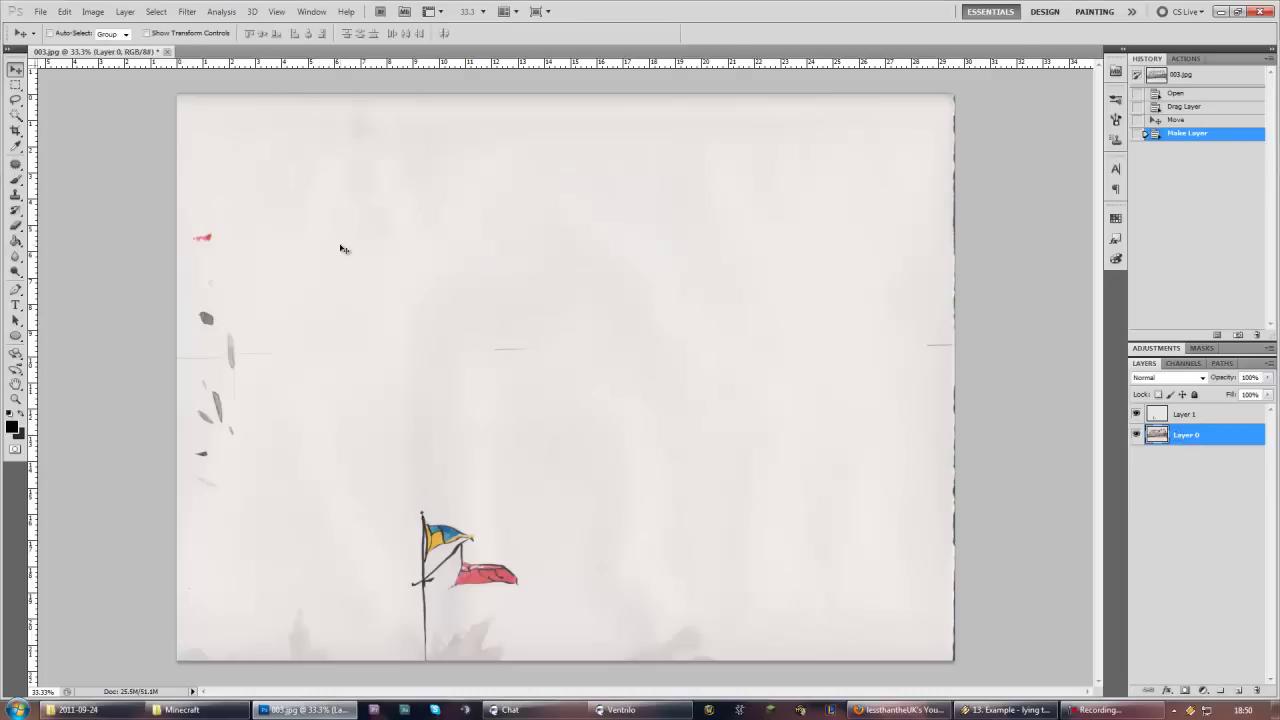
left_click(92, 11)
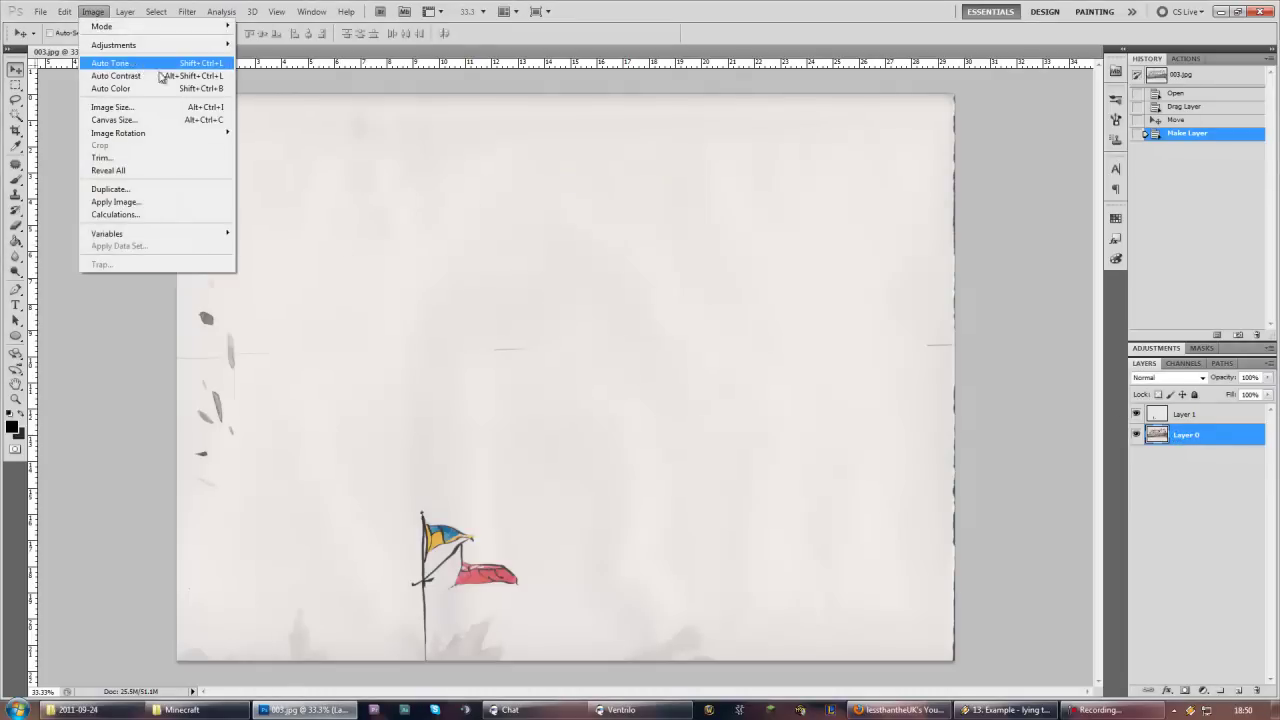
left_click(143, 120)
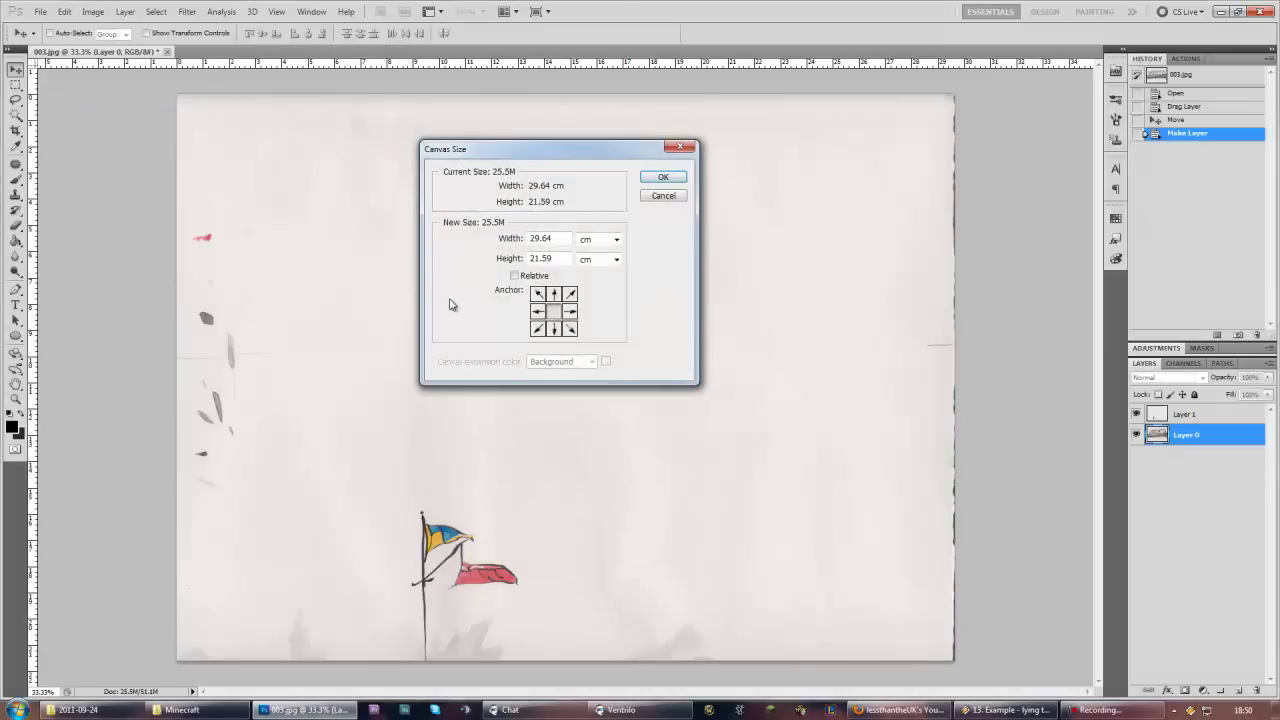
left_click(554, 329)
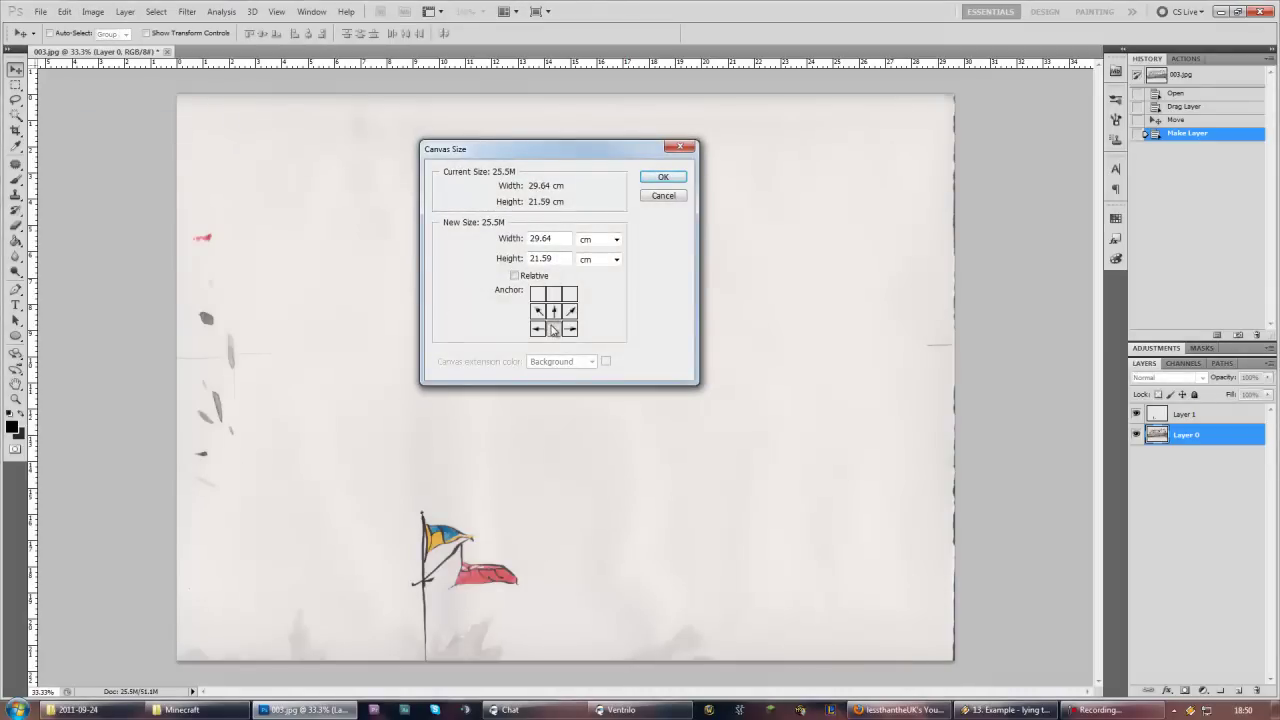
double_click(552, 260)
type("46")
key("Return")
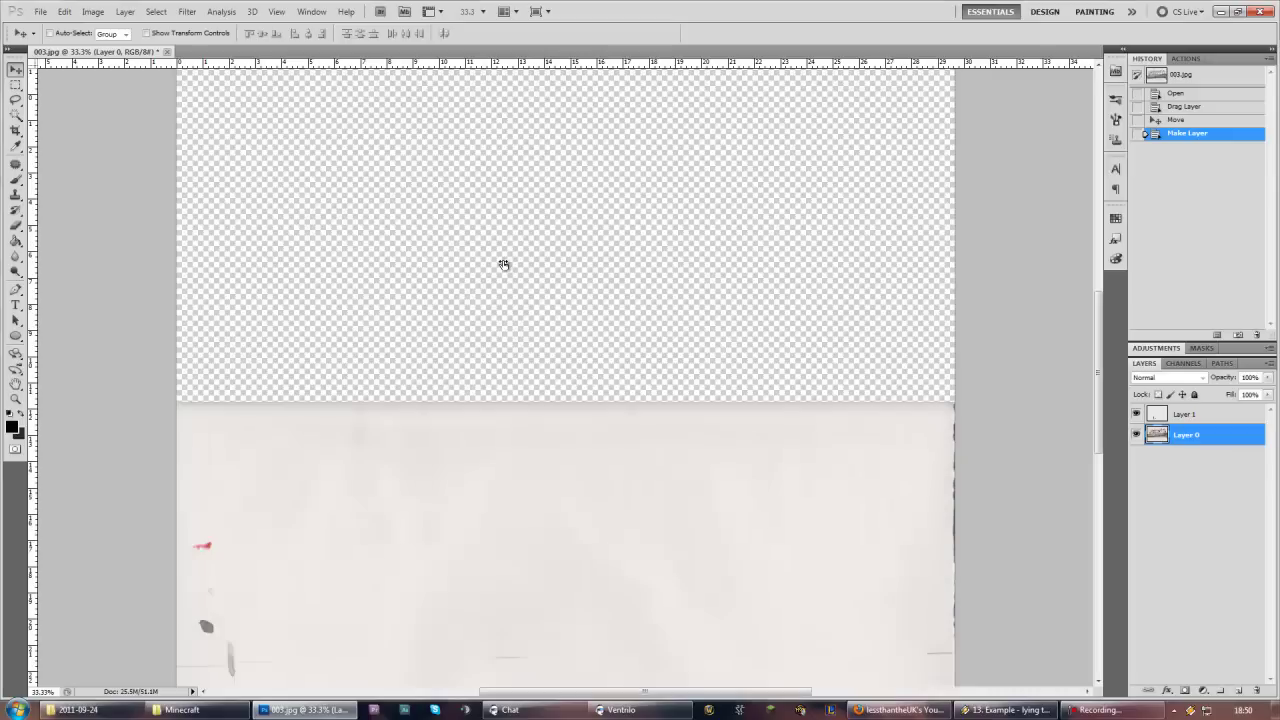
scroll(585, 340, "down", 3)
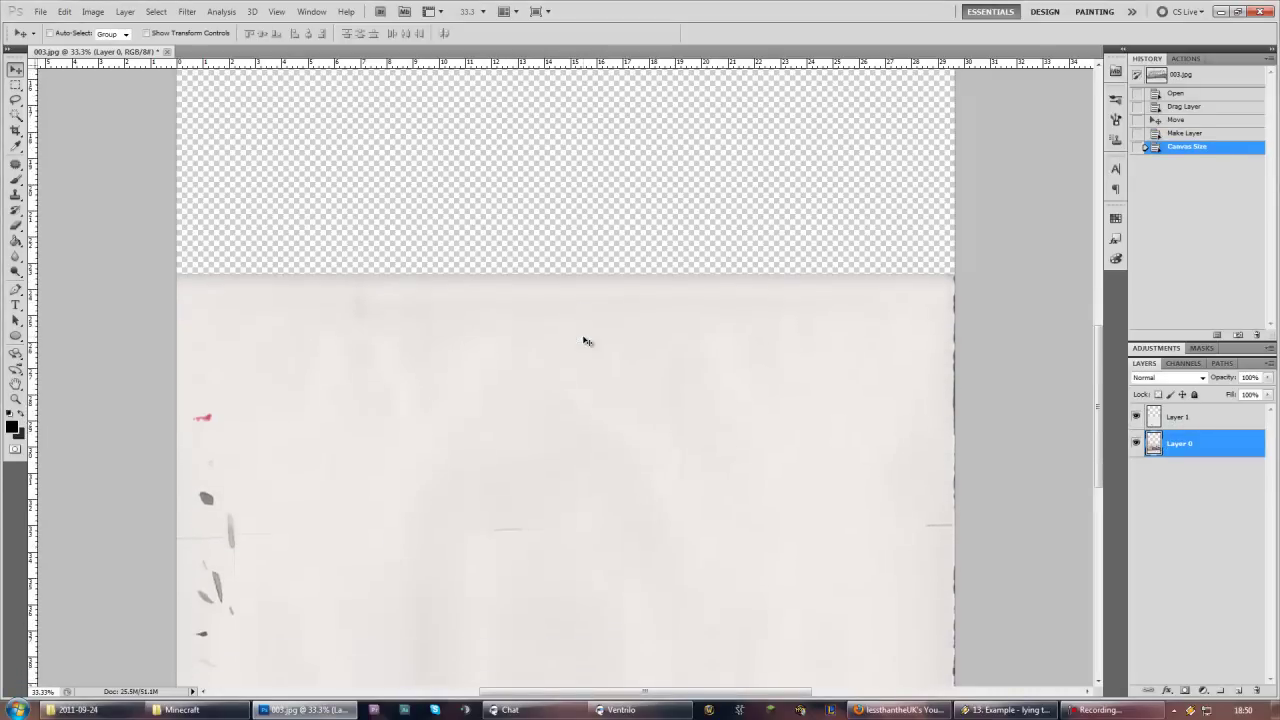
Move the flag layer above the building and nudge it with arrow keys to align the flagpole
left_click(1175, 420)
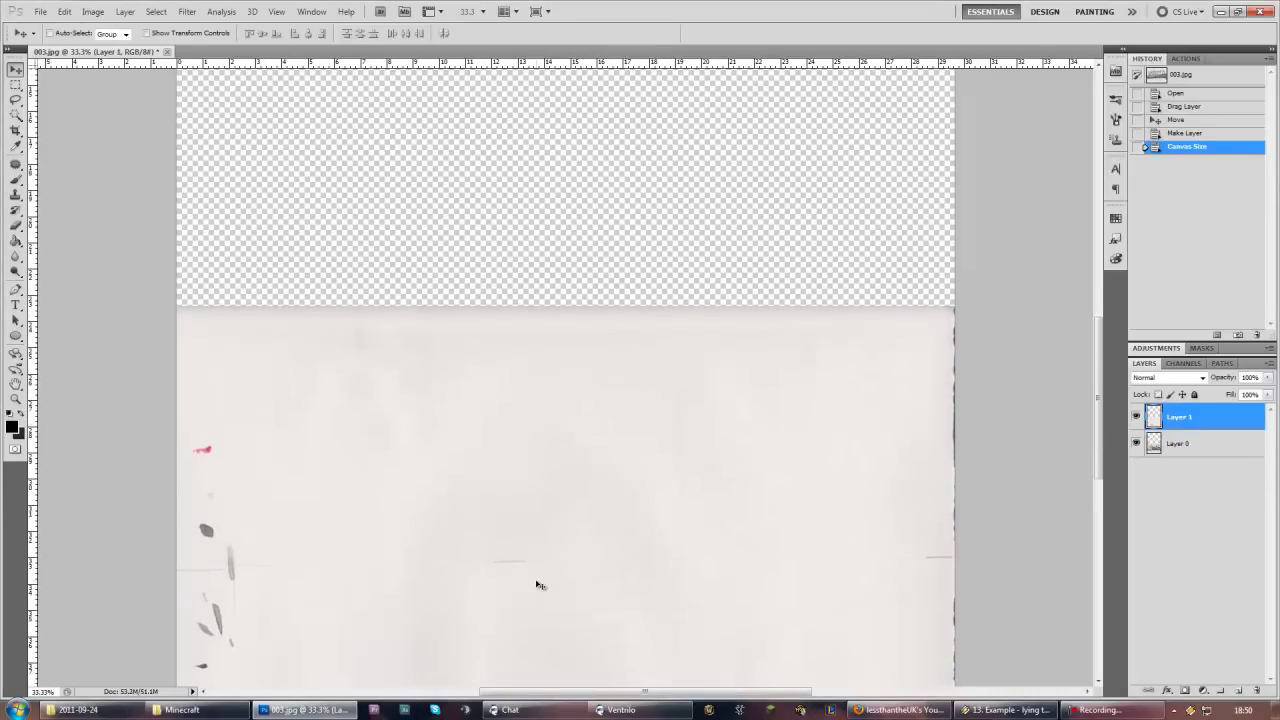
left_click_drag(537, 584, 547, 324)
scroll(268, 420, "up", 3)
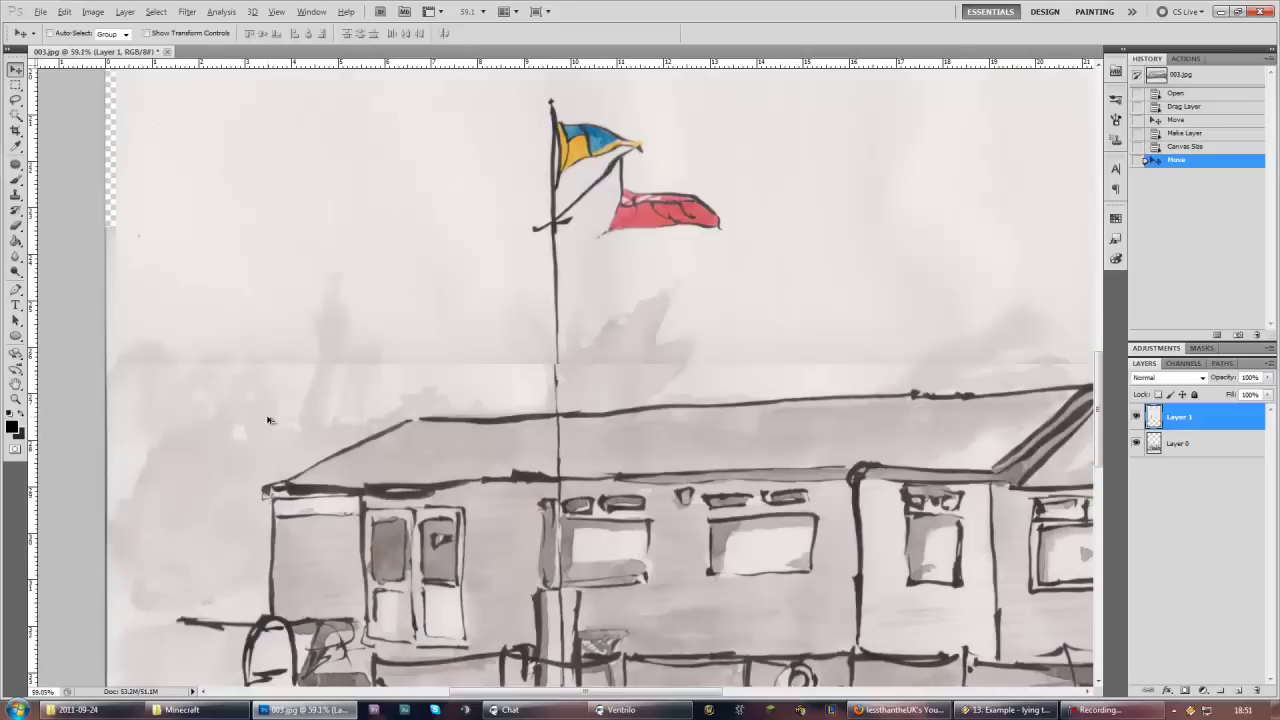
scroll(363, 357, "up", 1)
scroll(365, 359, "up", 1)
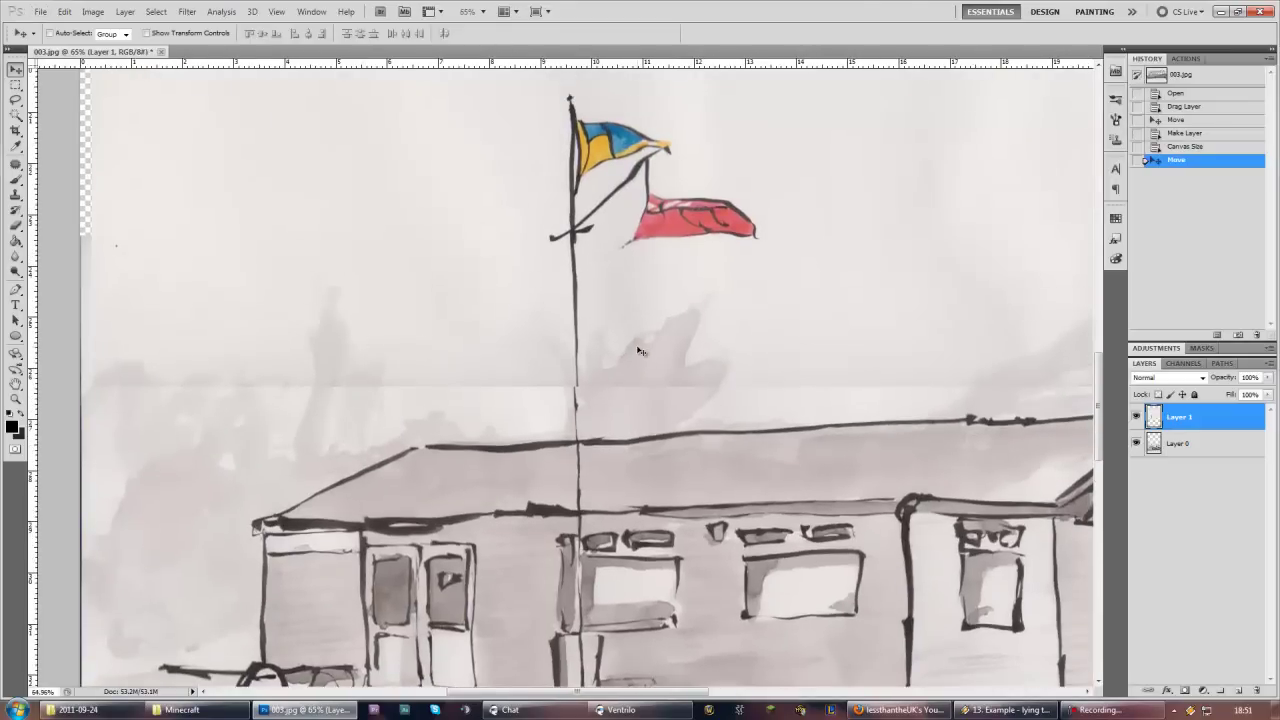
key("Left")
key("Left")
key("Left")
key("Left")
key("Up")
key("Up")
key("Up")
key("Up")
key("Up")
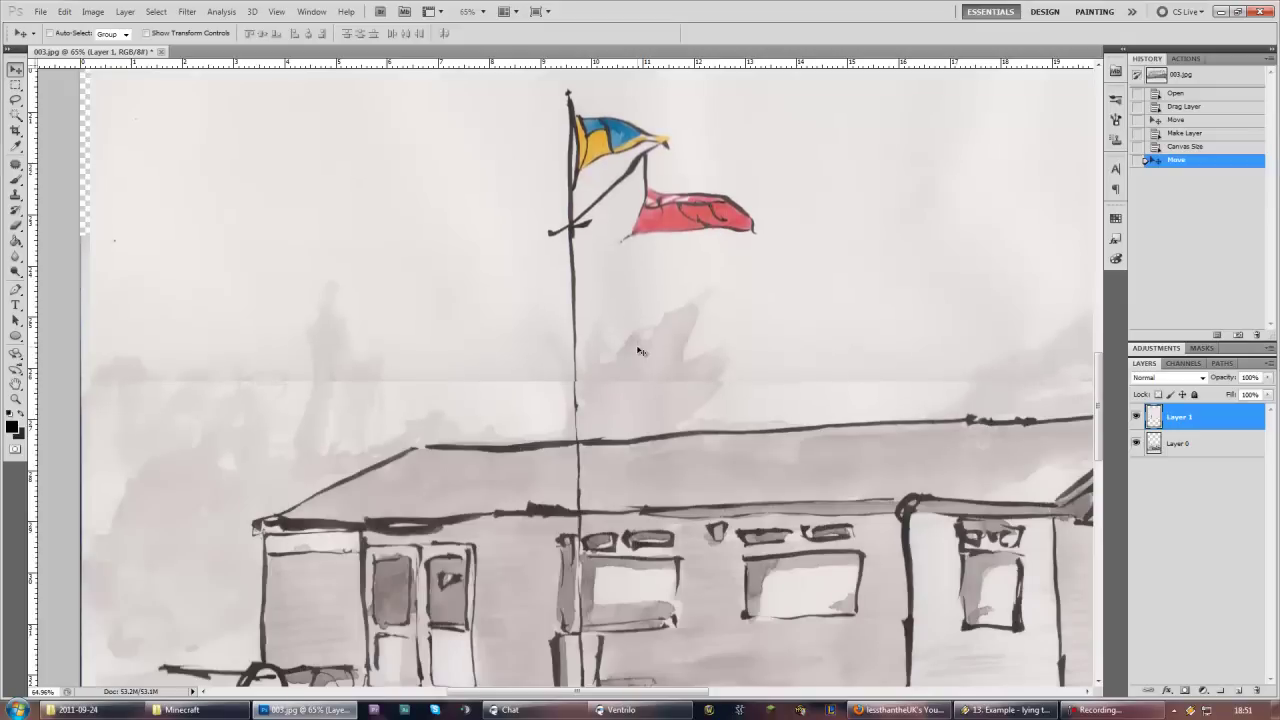
key("Up")
key("Up")
key("Up")
key("Up")
key("Up")
key("Up")
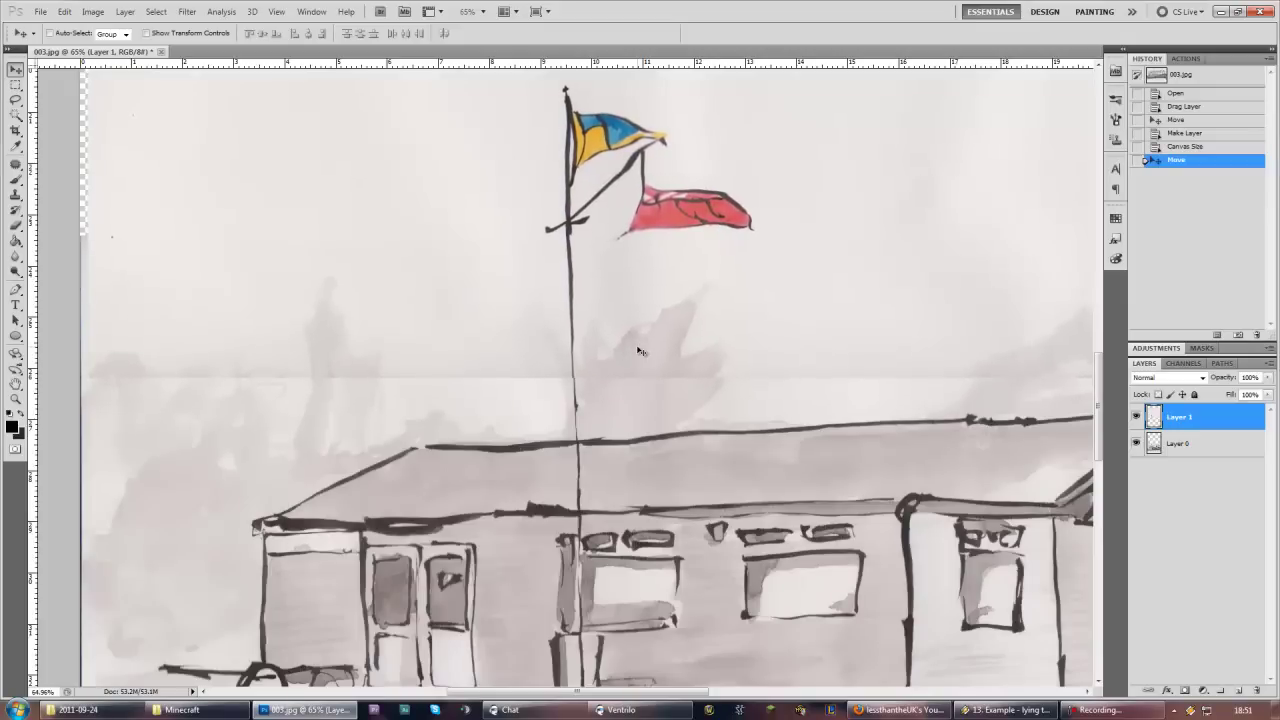
key("Down")
key("Down")
key("Down")
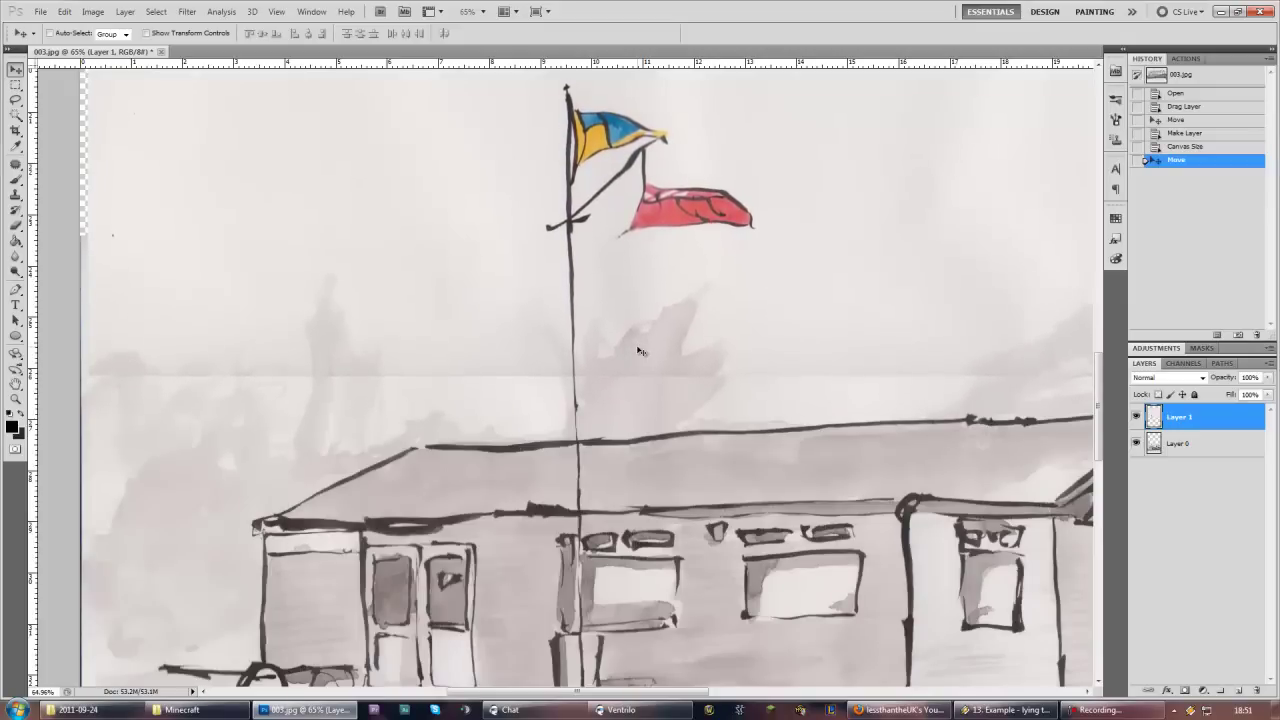
key("Down")
key("Down")
key("Down")
key("Down")
key("Down")
key("Down")
key("Down")
key("Down")
key("Down")
key("Down")
key("Down")
key("Down")
key("Down")
key("Down")
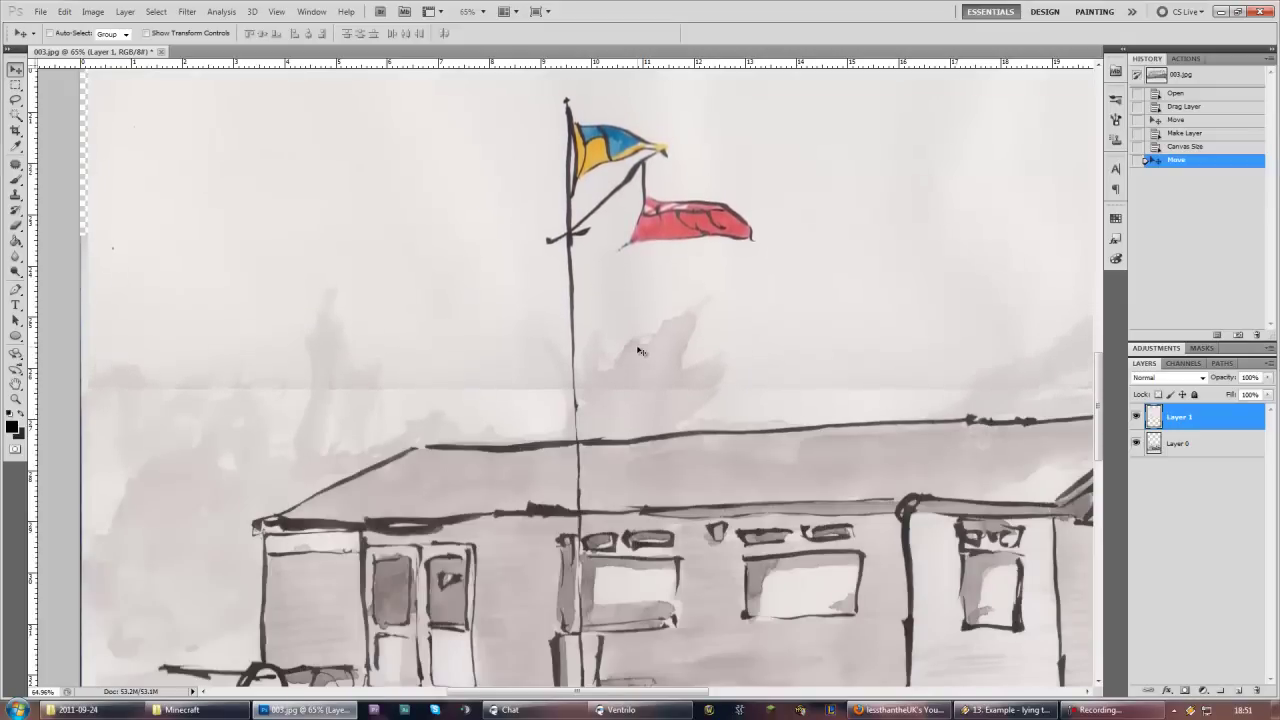
key("Down")
key("Down")
key("Right")
key("Right")
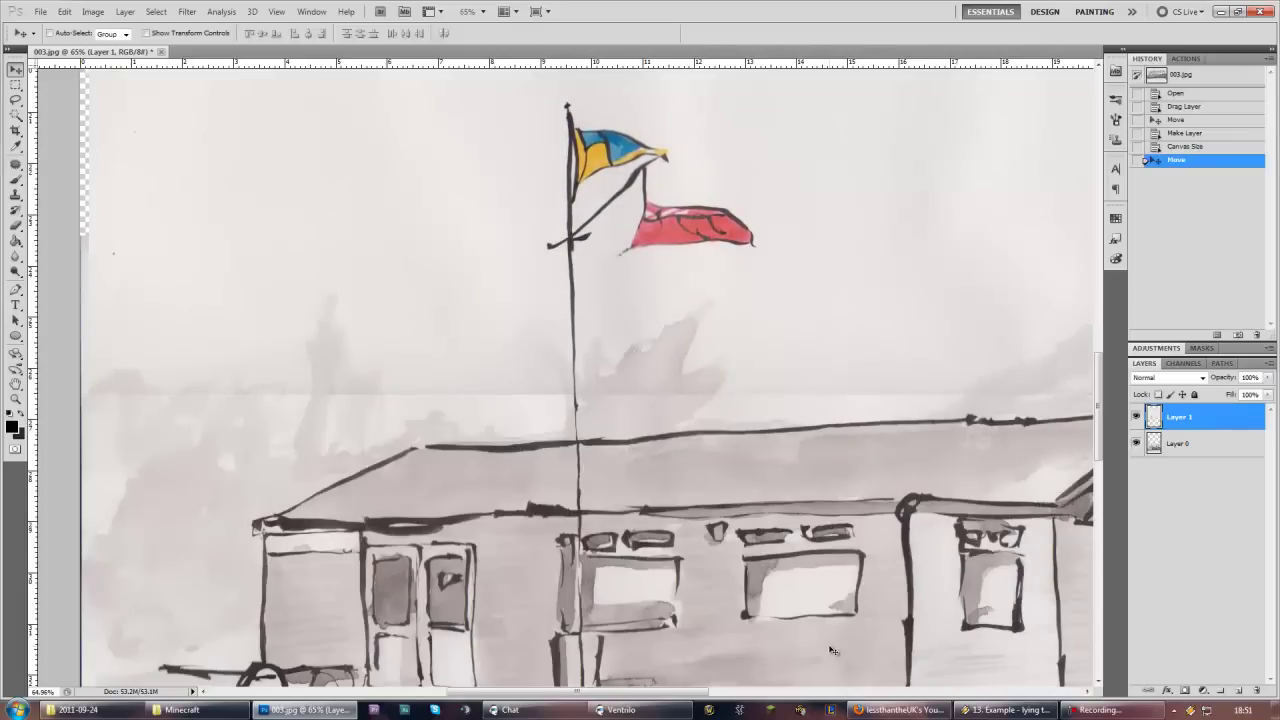
mouse_move(674, 692)
left_mouse_down()
mouse_move(765, 692)
mouse_move(677, 692)
left_mouse_up()
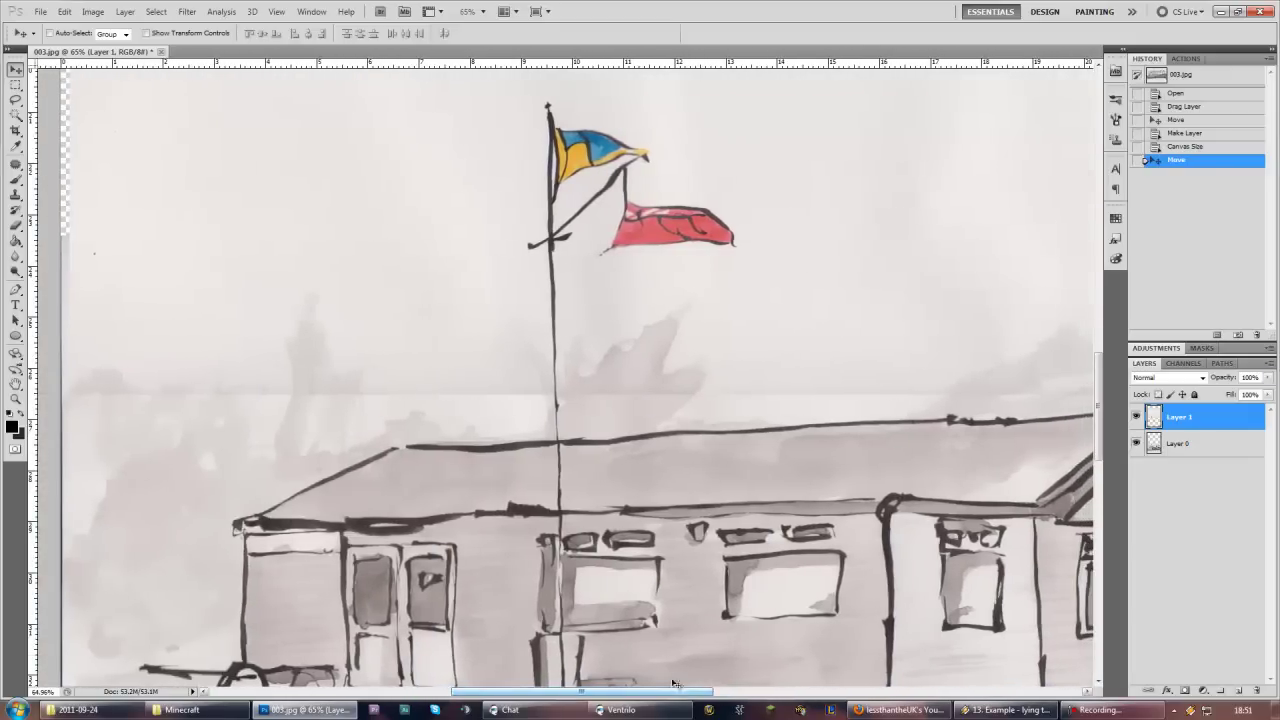
Toggle Layer 1's visibility repeatedly to check the flagpole join, leaving it visible
left_click(1136, 417)
left_click(1136, 417)
left_click(1136, 417)
left_click(1136, 417)
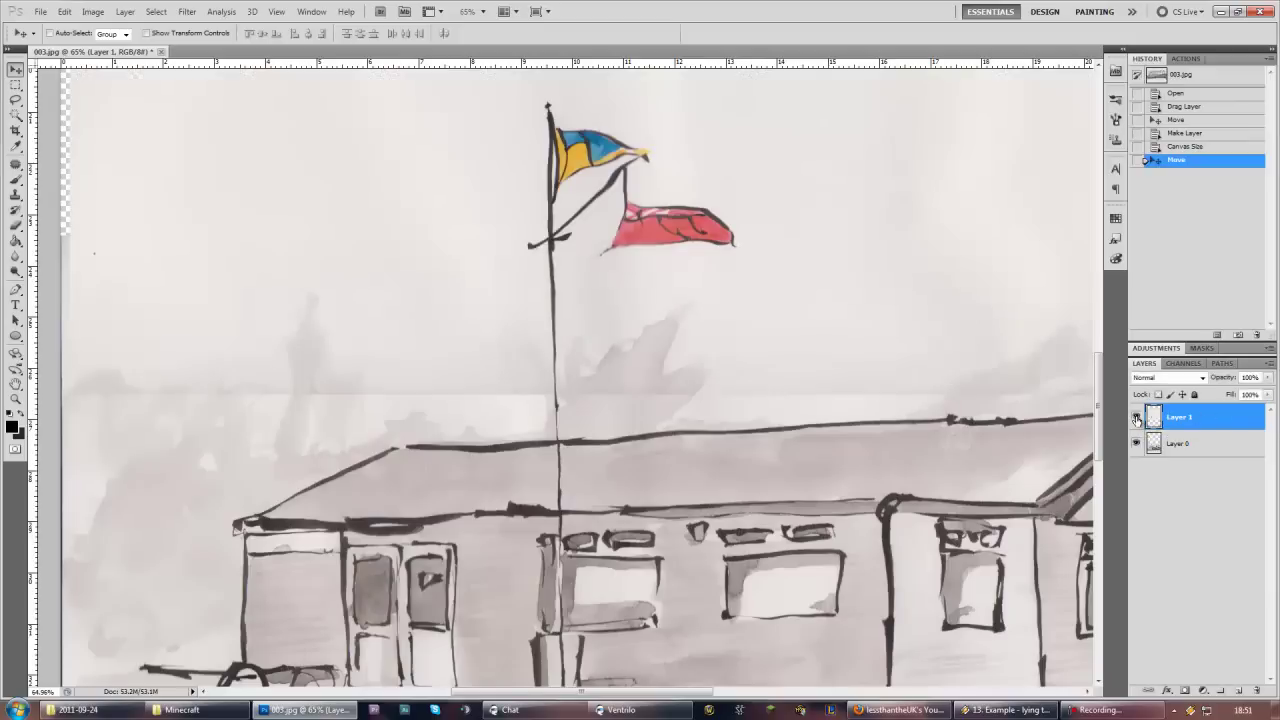
left_click(1136, 417)
left_click(1136, 417)
left_click(1136, 417)
left_click(1136, 417)
left_click(1136, 417)
left_click(1136, 417)
left_click(1136, 417)
left_click(1136, 417)
left_click(1136, 417)
left_click(1136, 417)
scroll(294, 430, "up", 2)
scroll(424, 404, "up", 1)
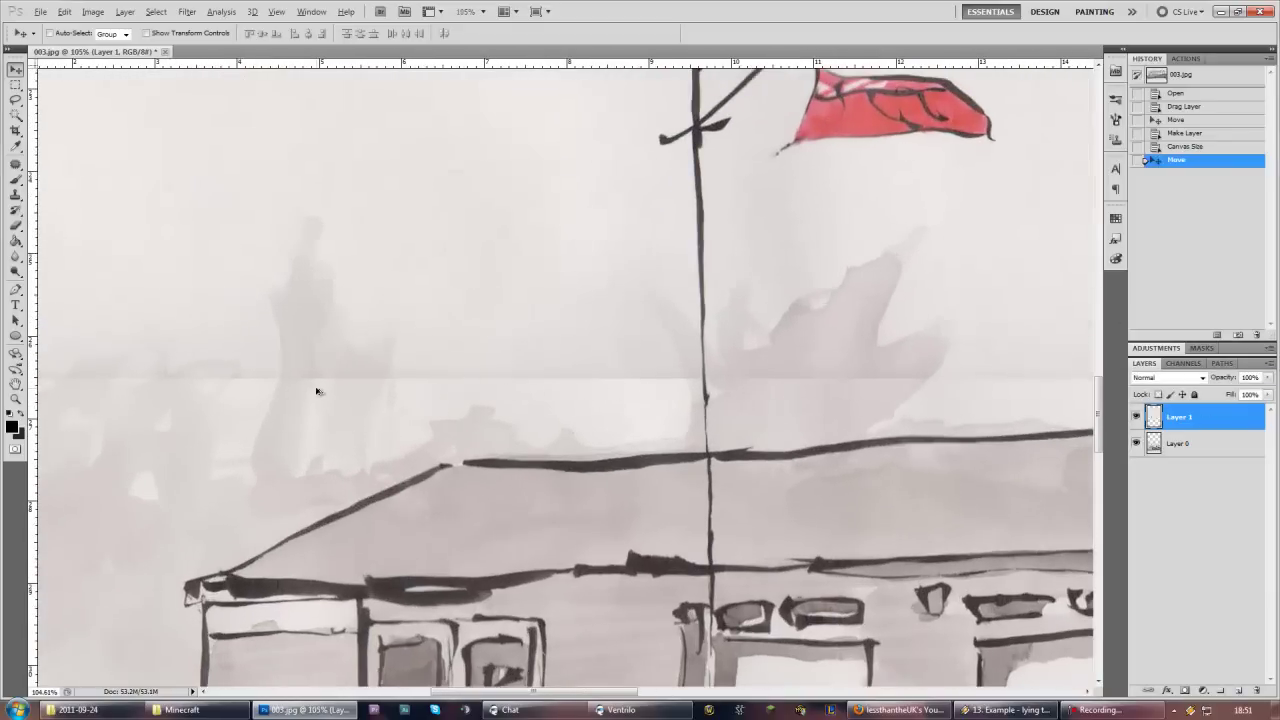
scroll(515, 388, "down", 5)
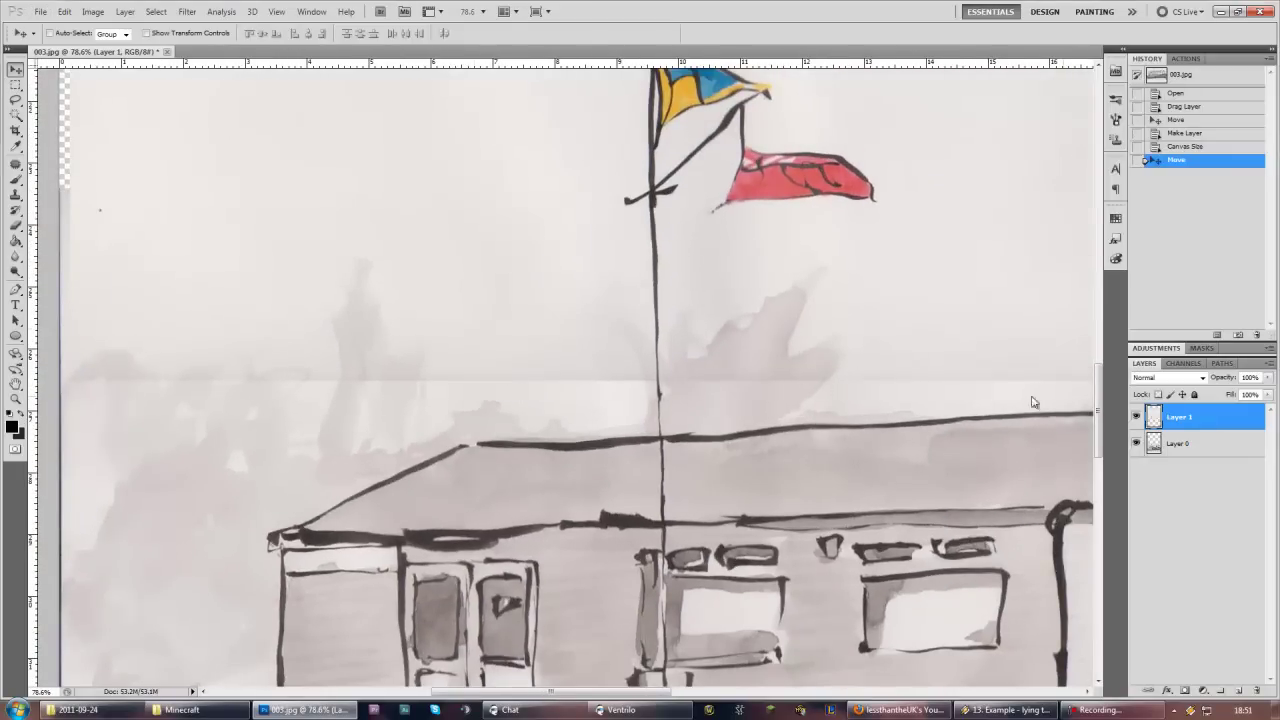
left_click(1136, 416)
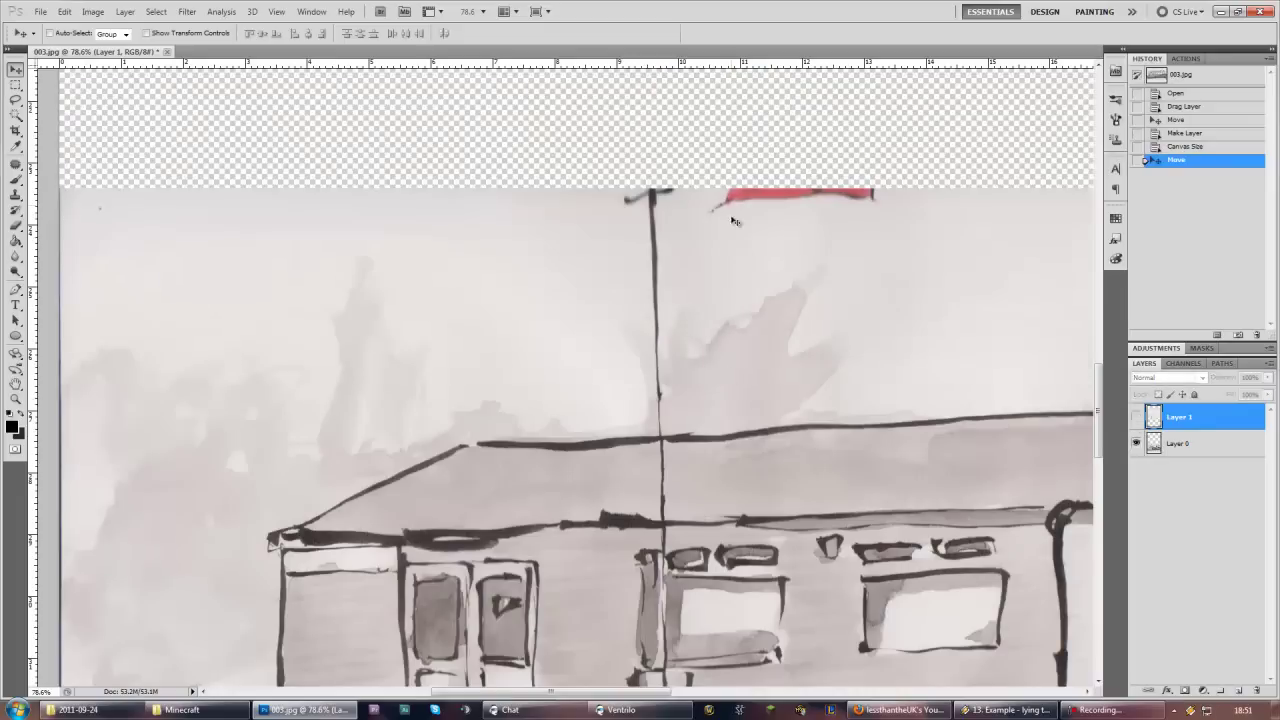
left_click(1136, 416)
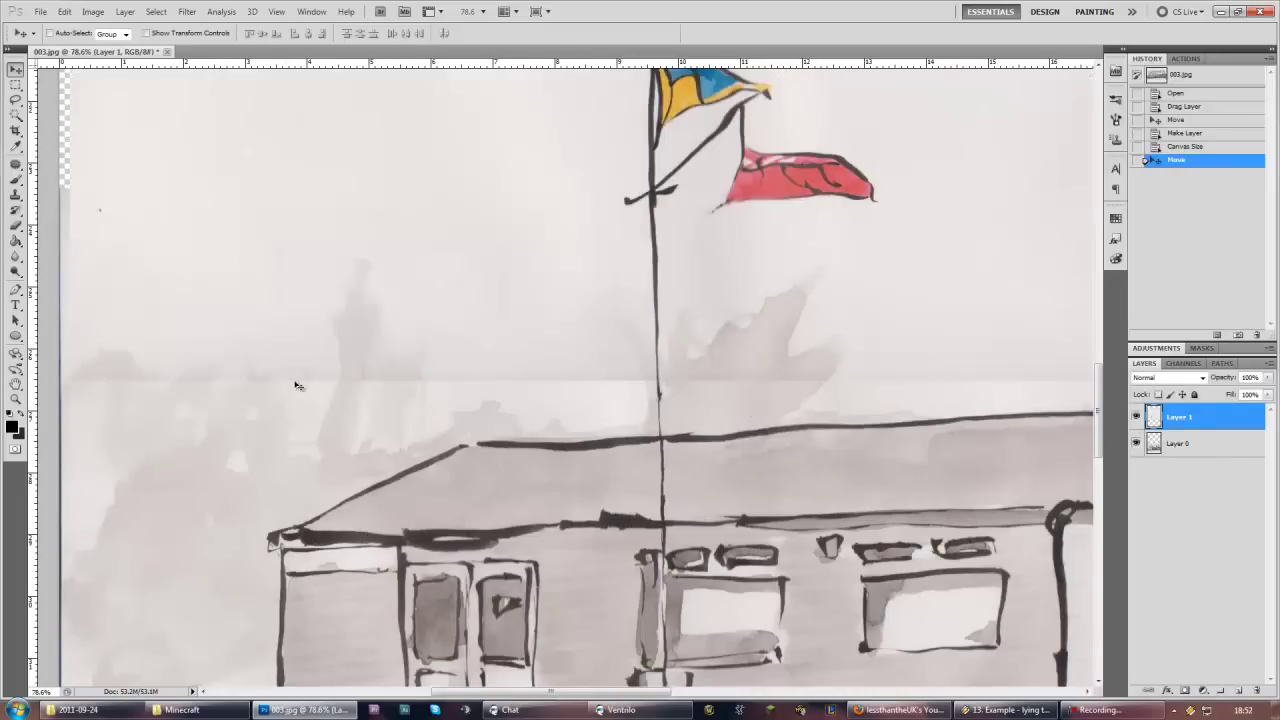
left_click(1136, 416)
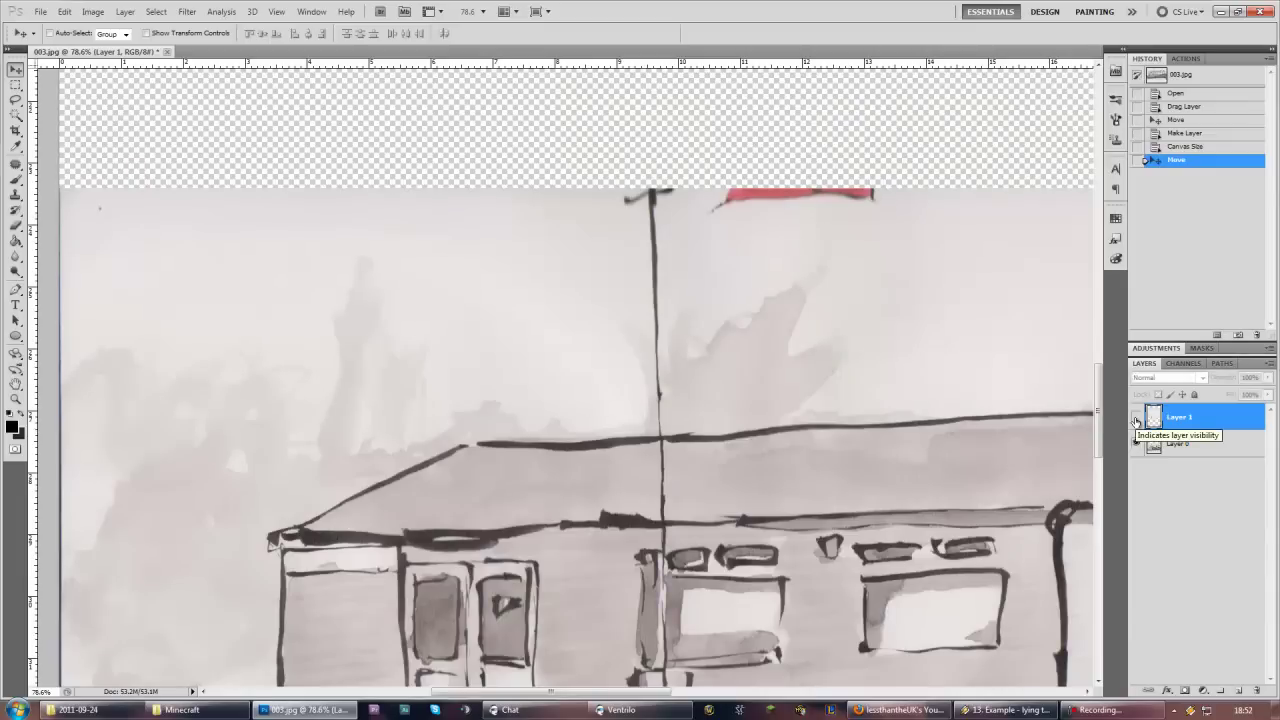
left_click(1136, 416)
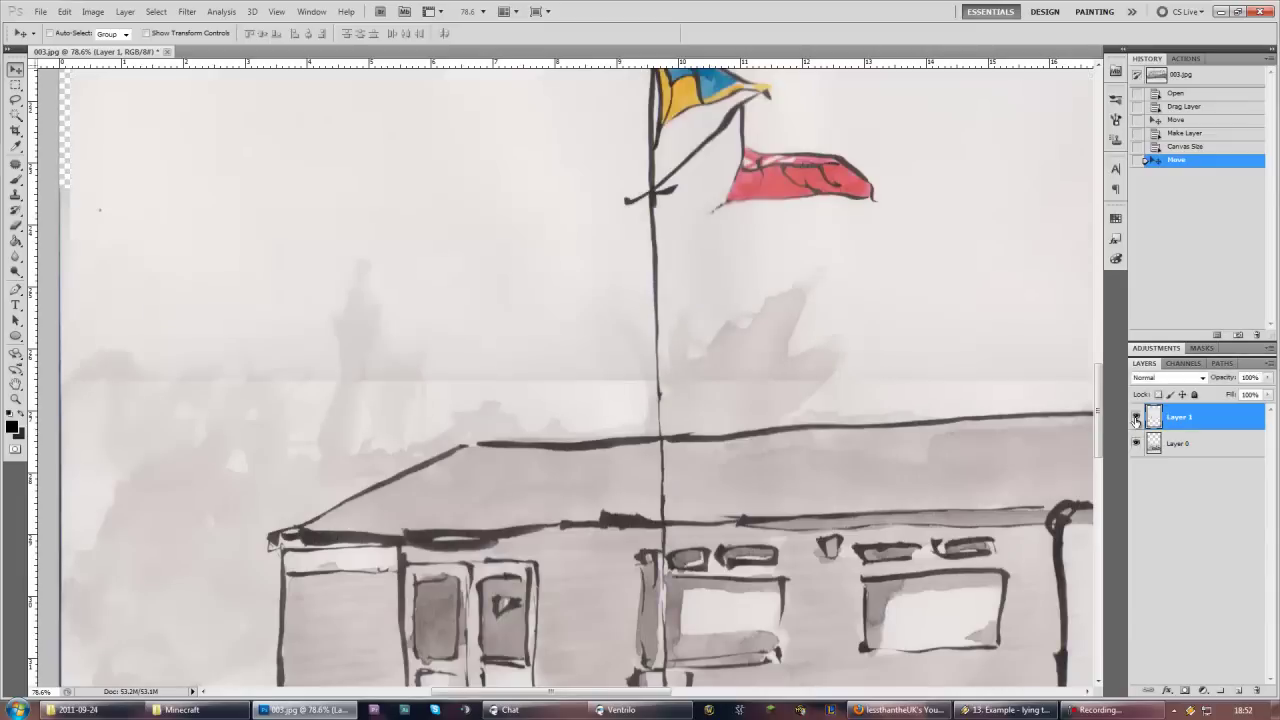
Set the Eraser to a soft 0%-hardness brush at 71% opacity and erase the left sky seam
key("b")
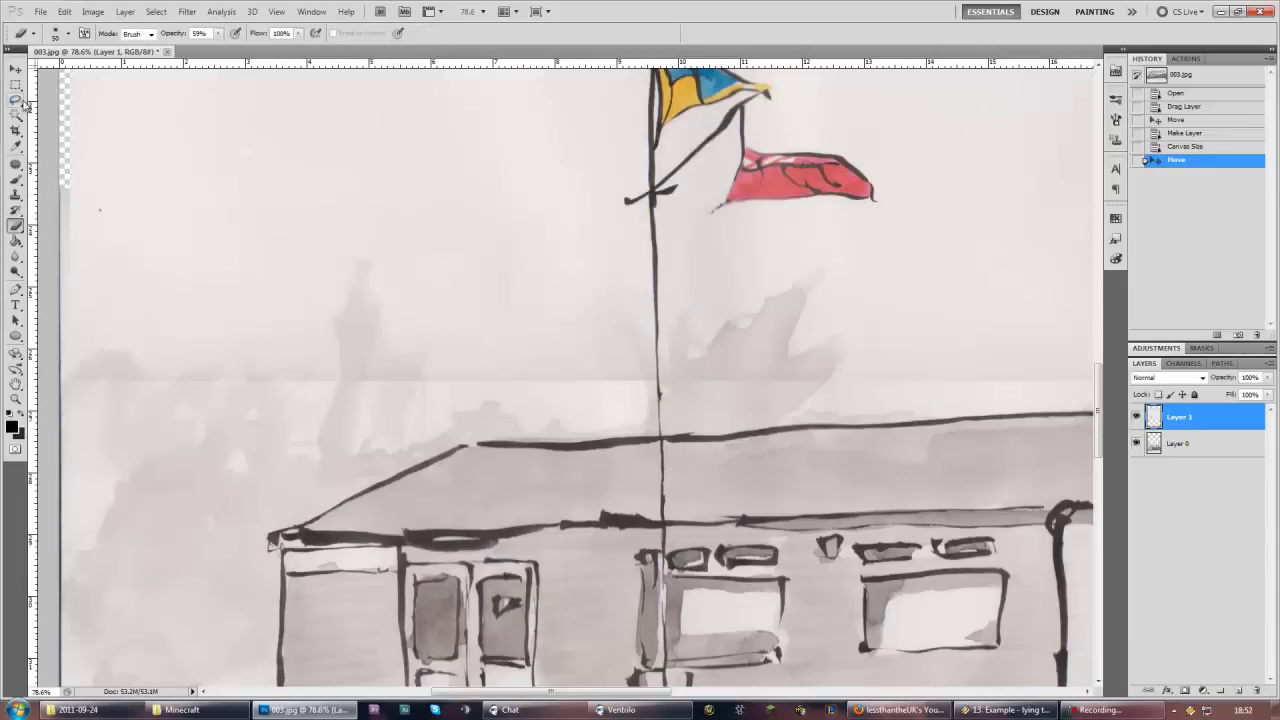
right_click(585, 392)
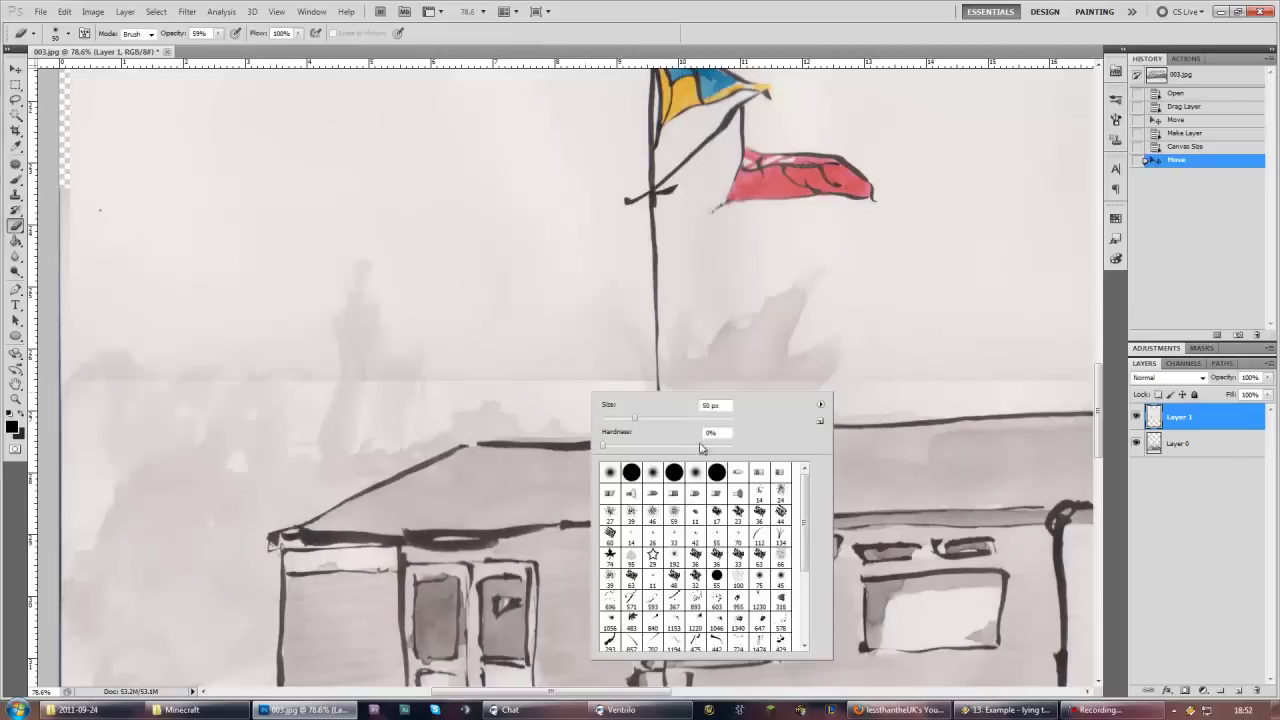
left_click(527, 43)
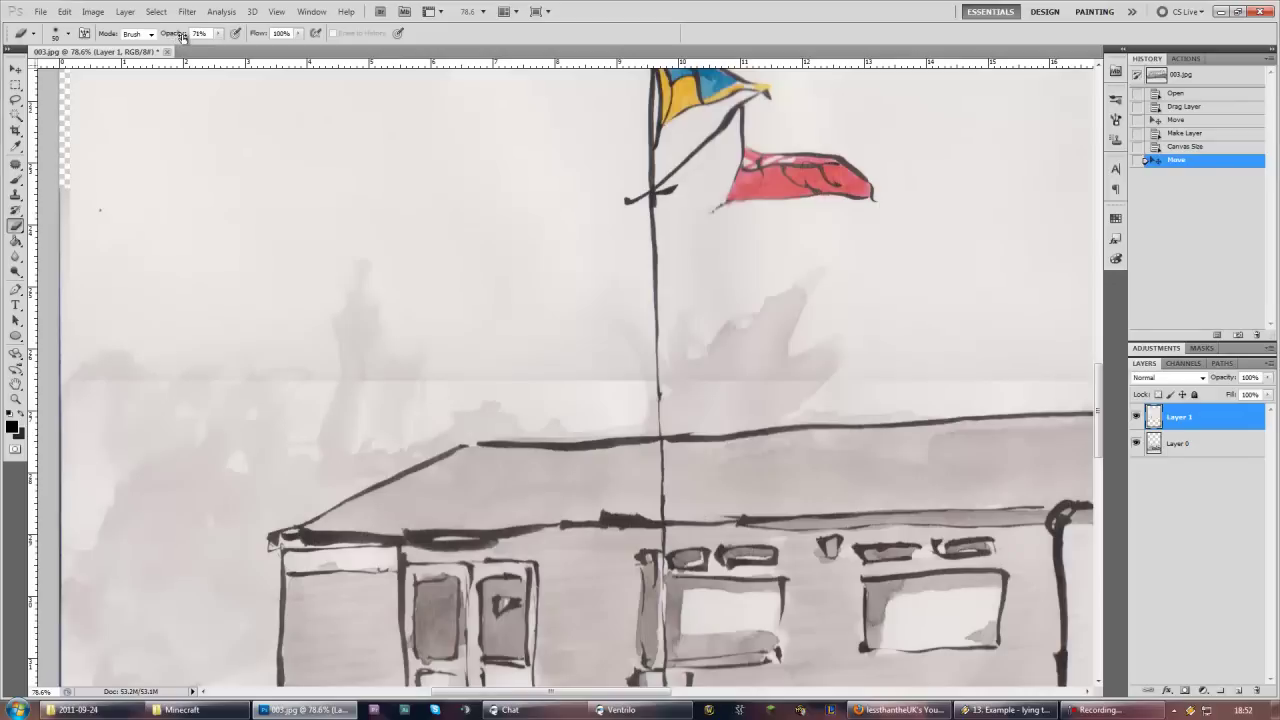
scroll(105, 392, "up", 2)
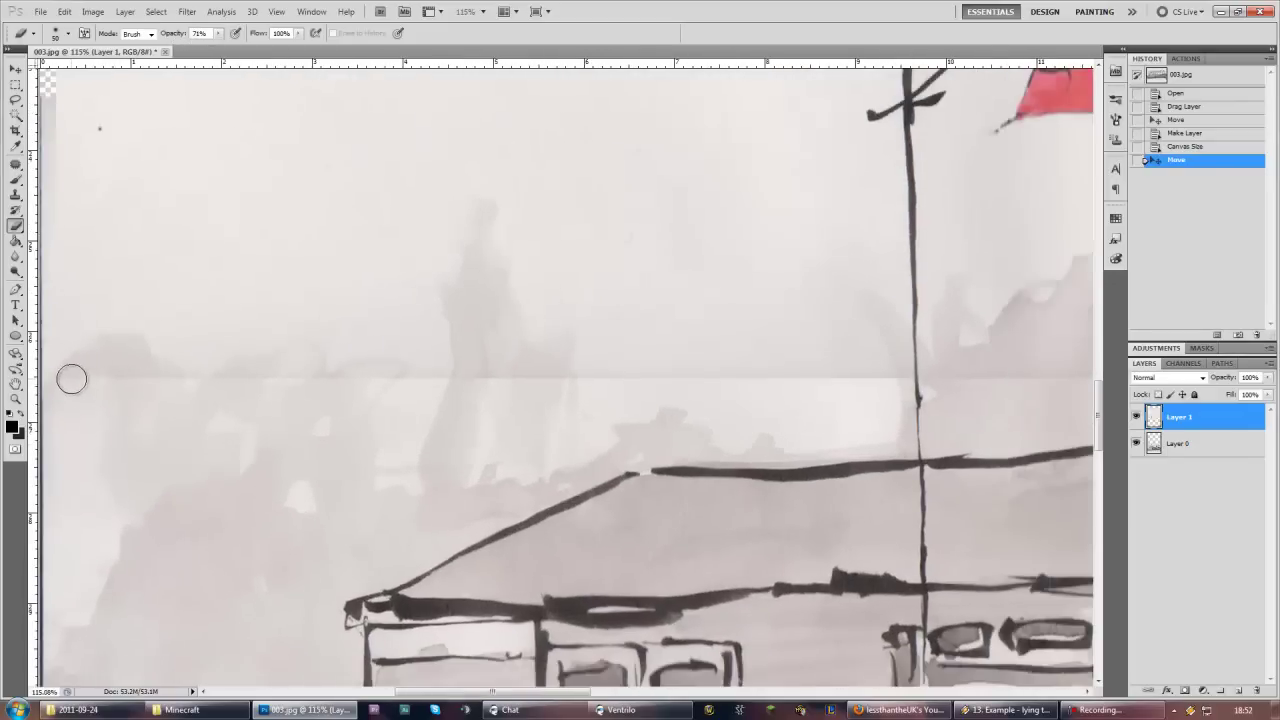
mouse_move(71, 378)
left_mouse_down()
mouse_move(138, 393)
mouse_move(277, 371)
mouse_move(328, 384)
mouse_move(493, 375)
mouse_move(301, 385)
mouse_move(338, 388)
mouse_move(408, 382)
mouse_move(80, 375)
mouse_move(272, 380)
mouse_move(170, 387)
left_mouse_up()
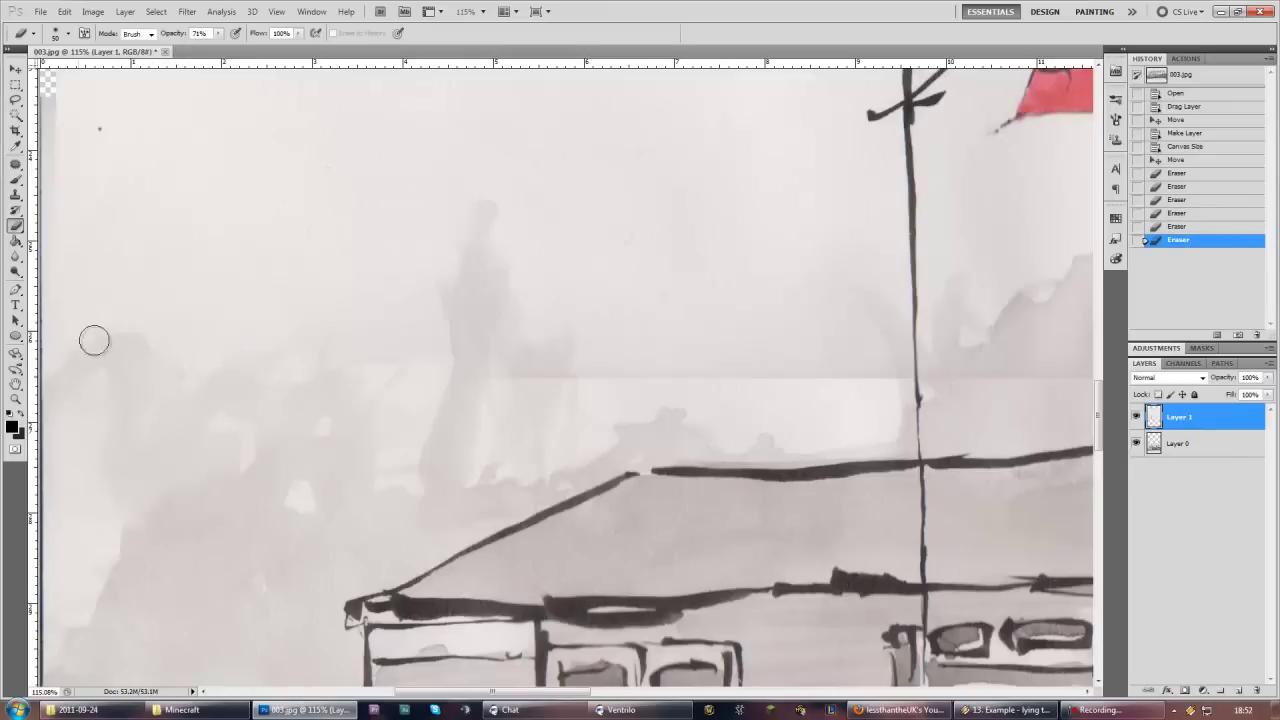
left_click(562, 368)
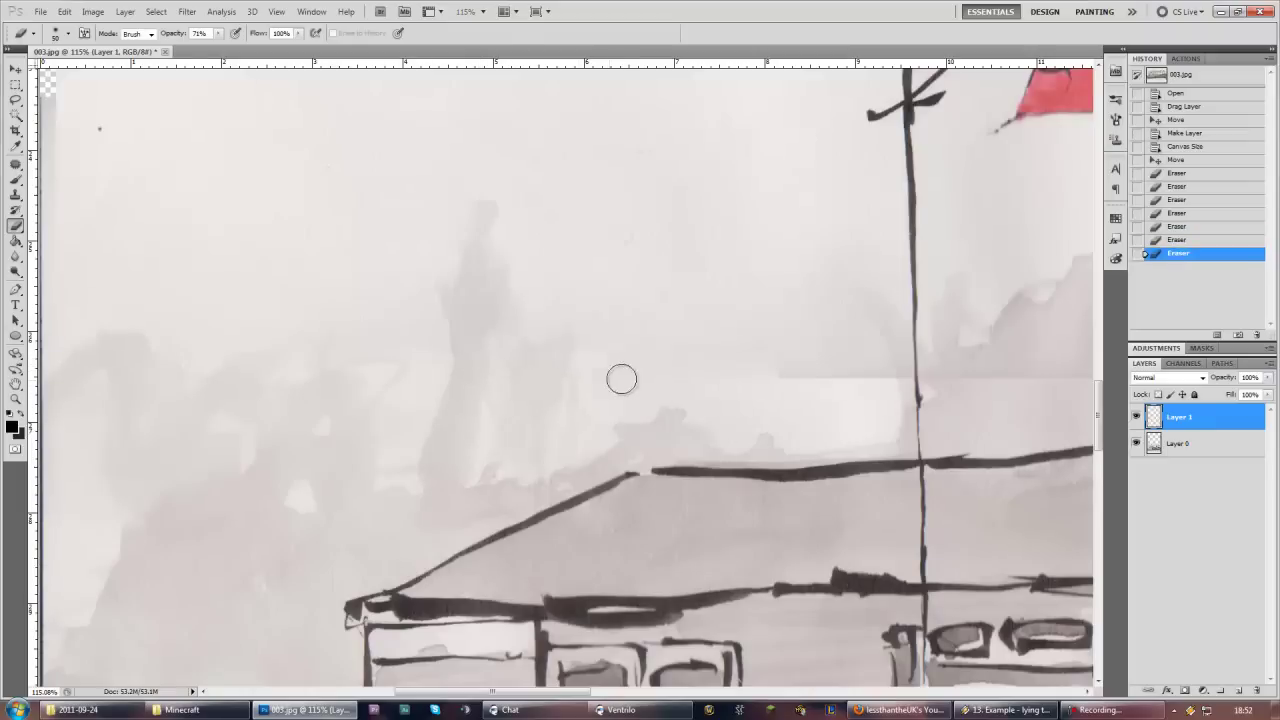
mouse_move(710, 380)
left_mouse_down()
mouse_move(844, 381)
mouse_move(732, 376)
left_mouse_up()
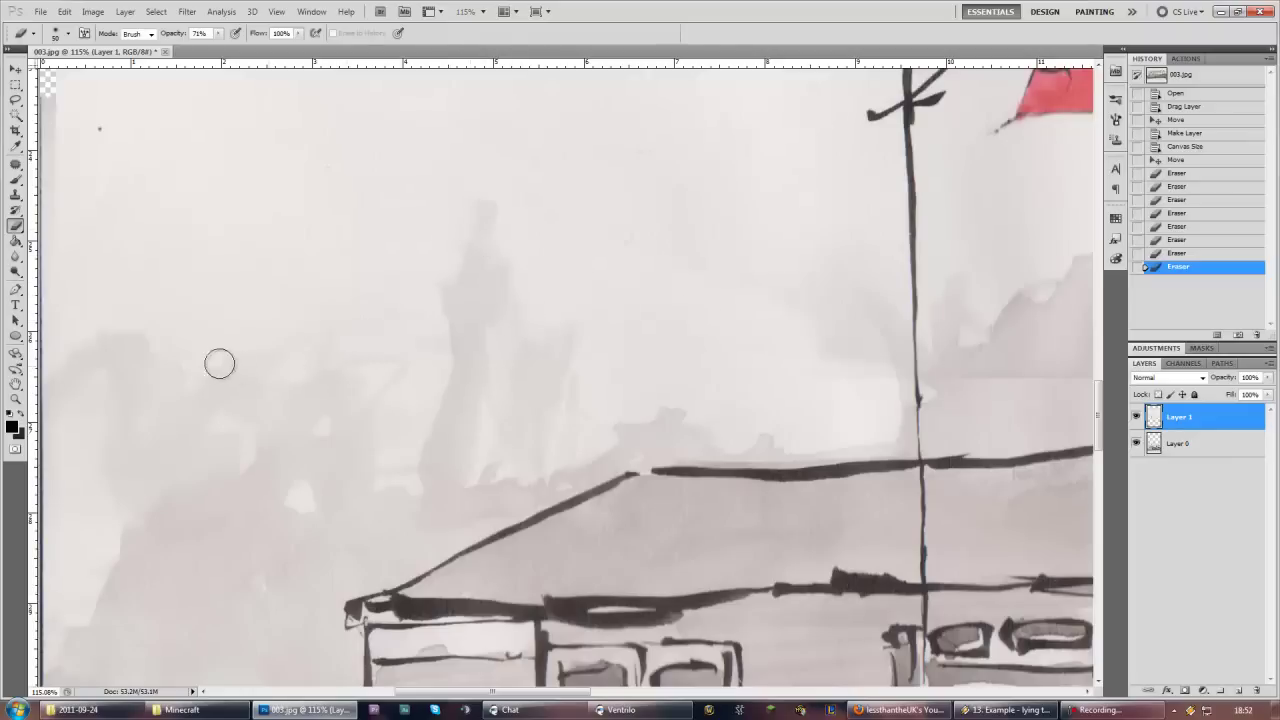
Toggle the upper scan's visibility to compare the blend, then show it again
left_click(917, 443)
left_click(1136, 418)
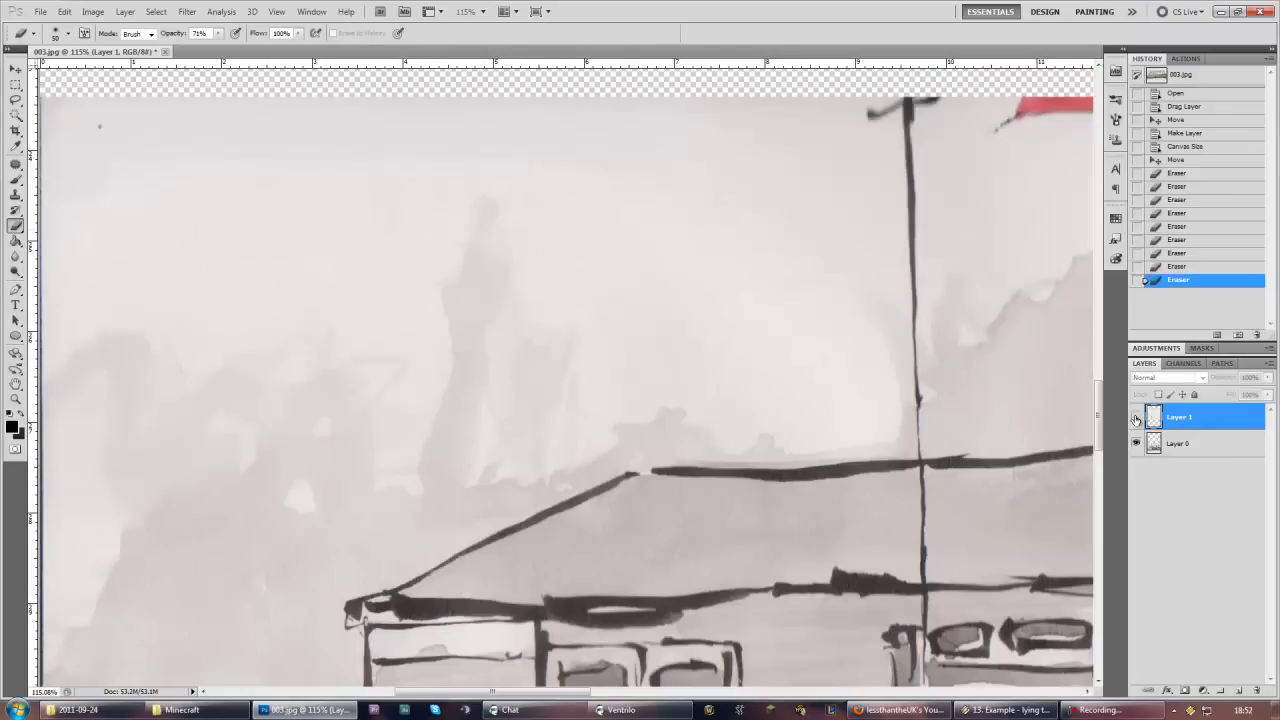
left_click(1136, 418)
left_click(1136, 418)
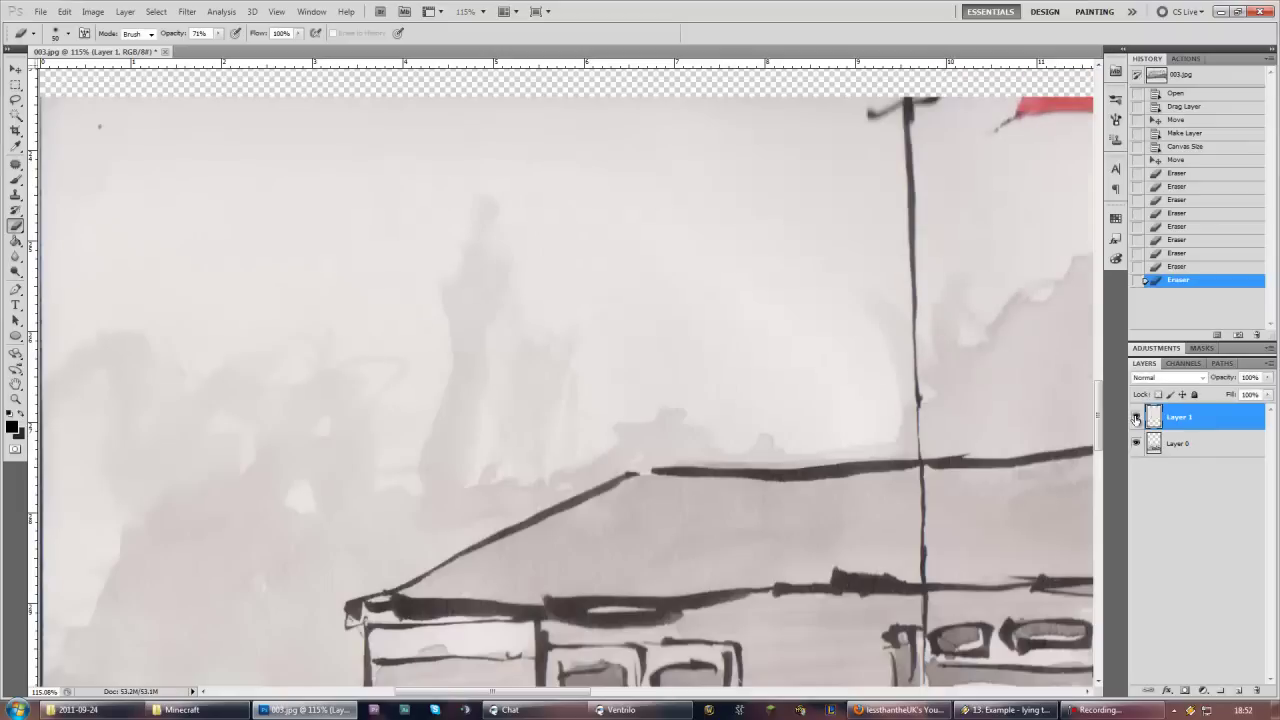
left_click(1136, 418)
left_click(1136, 418)
left_click(1136, 418)
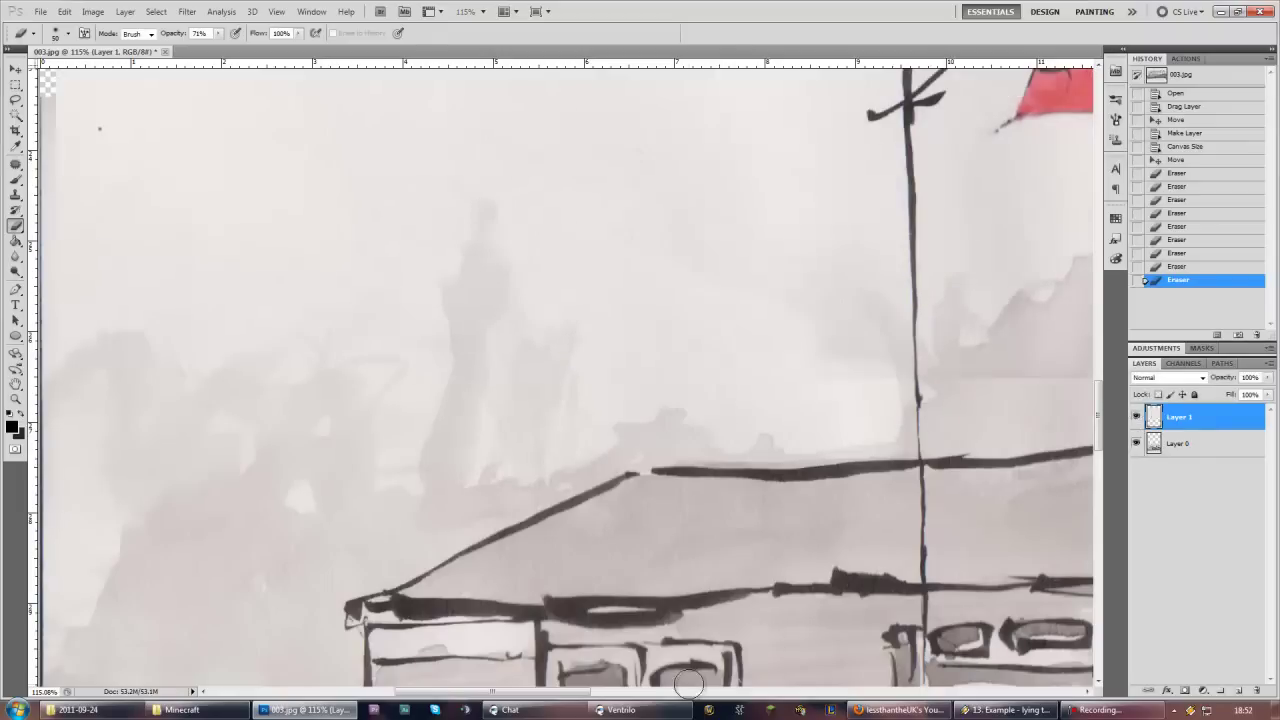
Erase the tone seam on both sides of the flagpole
left_click_drag(577, 694, 682, 694)
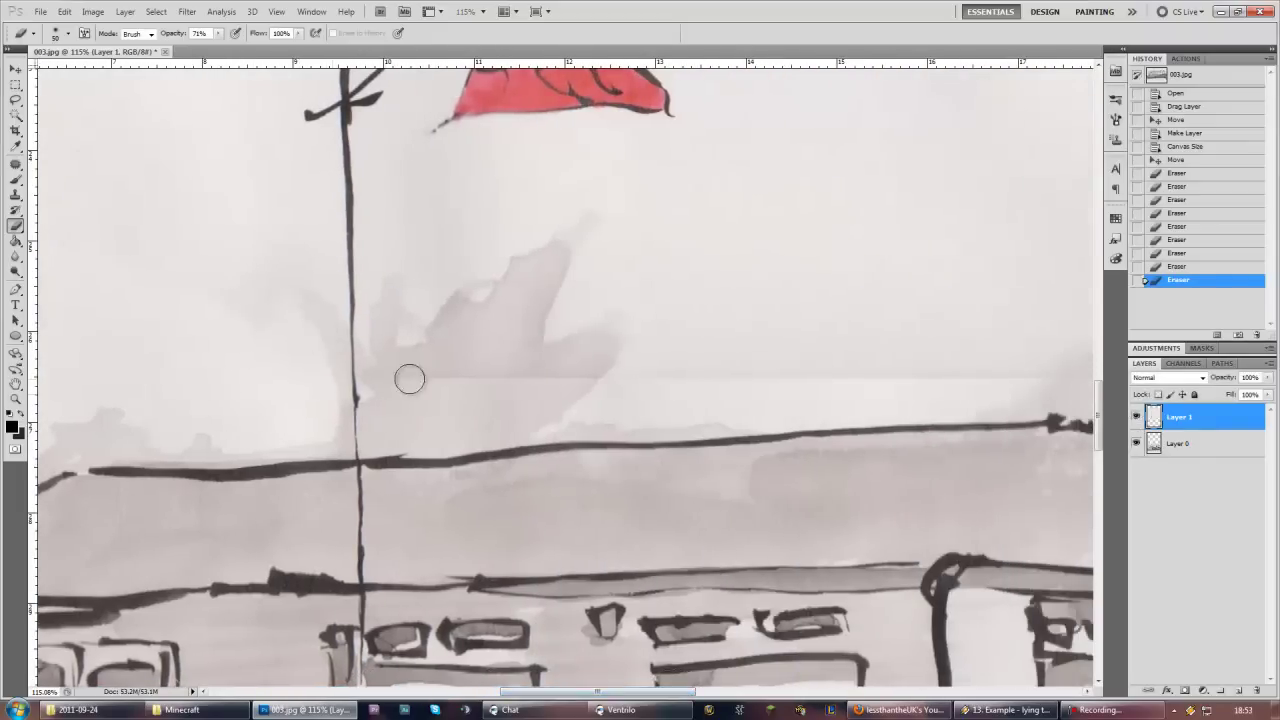
mouse_move(404, 377)
left_mouse_down()
mouse_move(482, 384)
mouse_move(520, 374)
mouse_move(455, 372)
mouse_move(590, 365)
mouse_move(452, 378)
mouse_move(340, 369)
mouse_move(623, 398)
mouse_move(649, 369)
mouse_move(690, 366)
mouse_move(587, 312)
mouse_move(556, 252)
mouse_move(399, 326)
mouse_move(505, 374)
mouse_move(716, 387)
mouse_move(680, 380)
left_mouse_up()
left_click(674, 377)
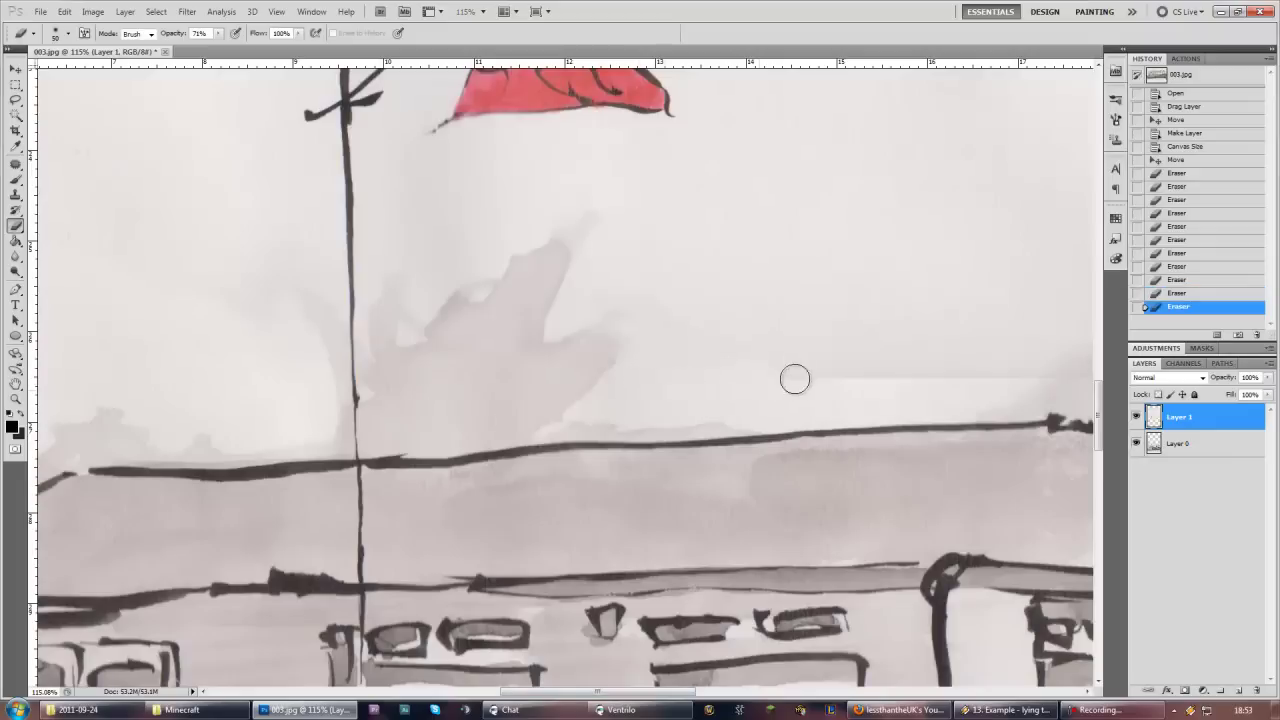
mouse_move(795, 384)
left_mouse_down()
mouse_move(757, 380)
mouse_move(874, 389)
mouse_move(975, 377)
left_mouse_up()
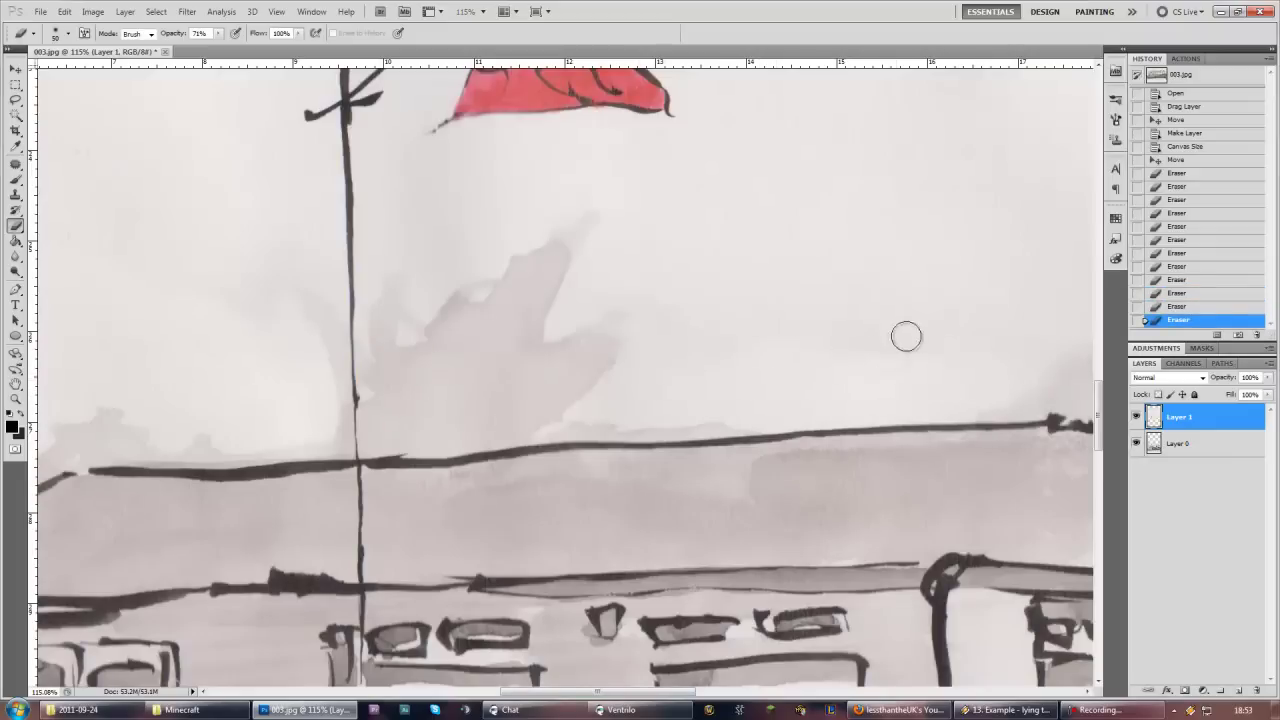
mouse_move(890, 325)
left_mouse_down()
mouse_move(743, 346)
mouse_move(762, 389)
left_mouse_up()
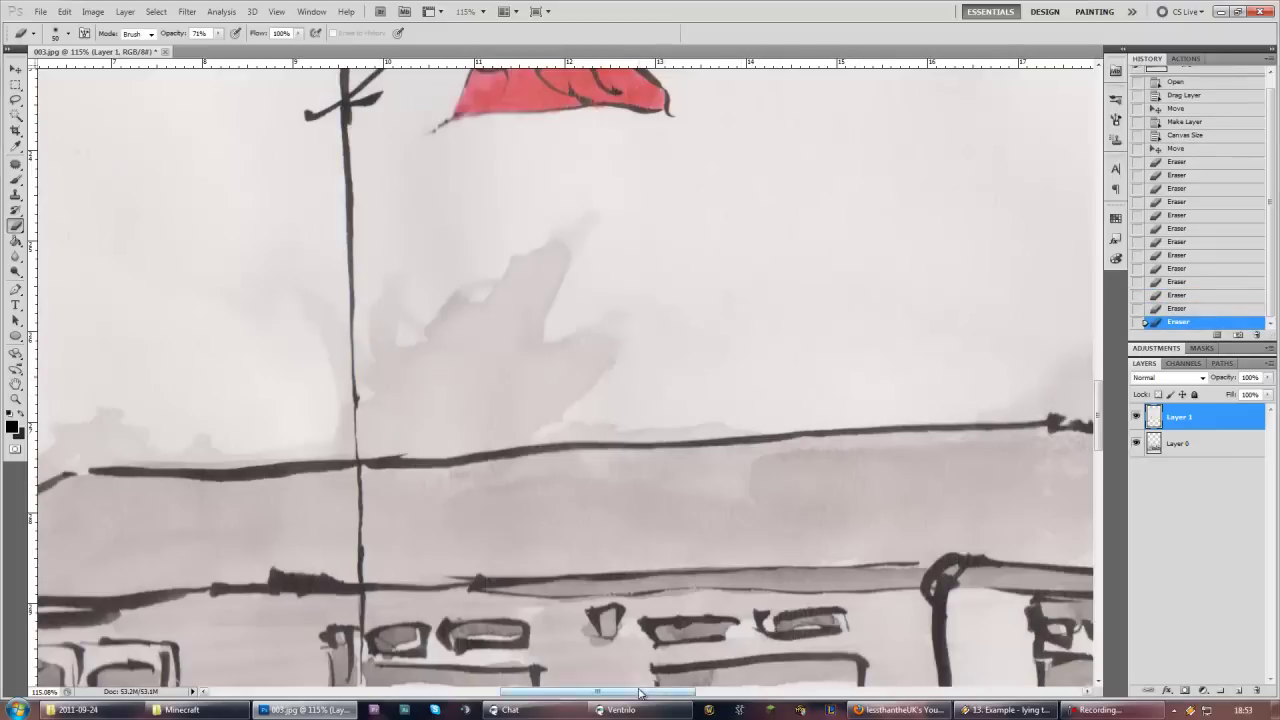
left_click_drag(640, 693, 768, 693)
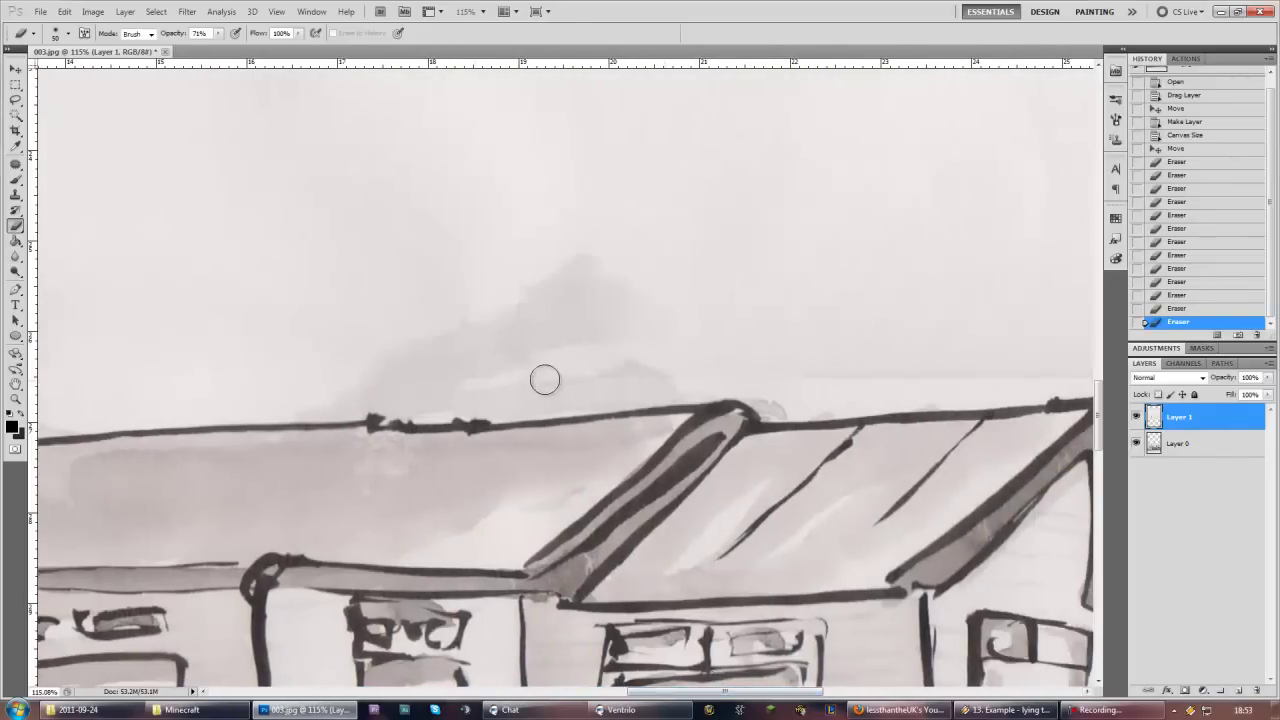
Erase the remaining seam above the roofs and toward the left roof corner
left_click_drag(549, 380, 578, 381)
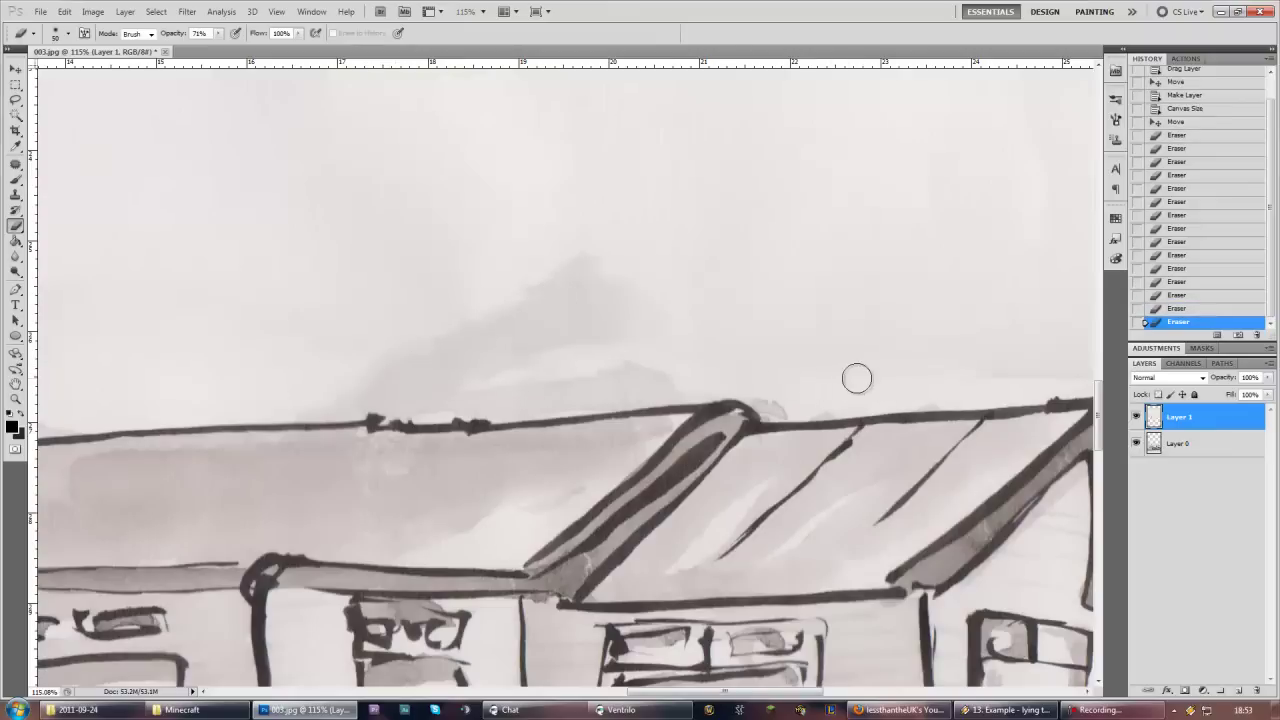
mouse_move(833, 377)
left_mouse_down()
mouse_move(926, 371)
mouse_move(749, 374)
mouse_move(826, 380)
left_mouse_up()
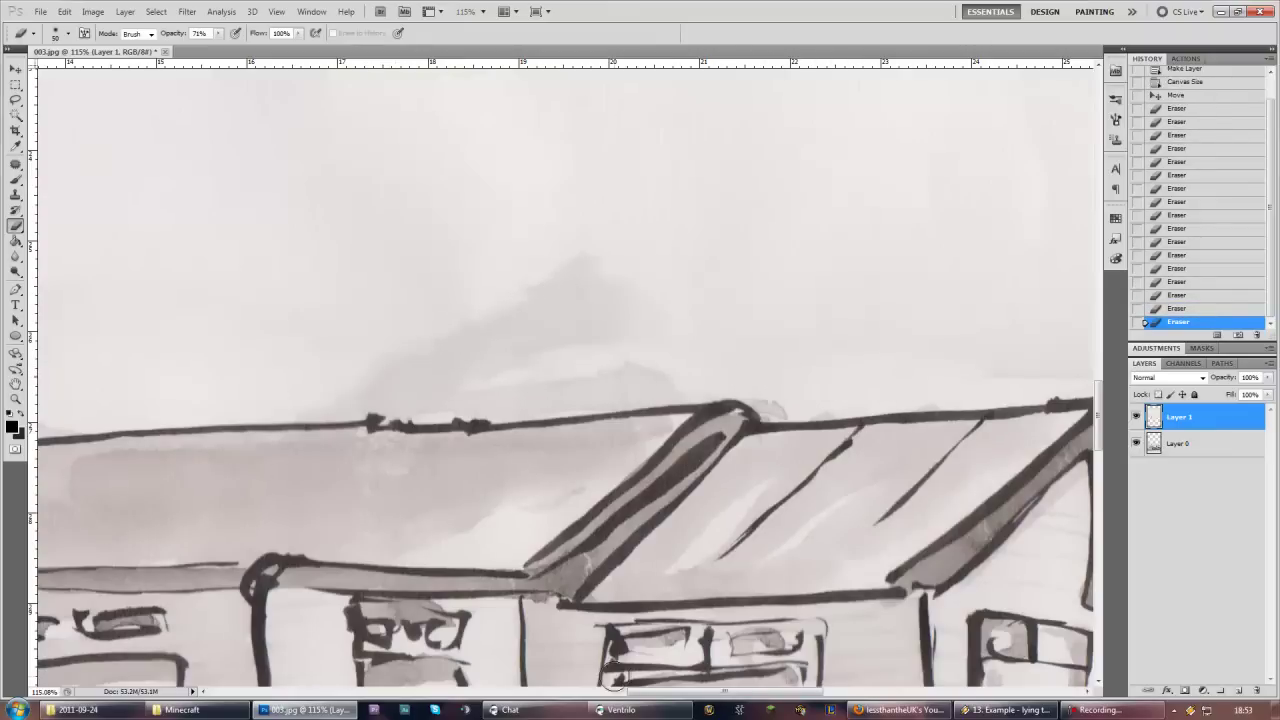
mouse_move(650, 692)
left_mouse_down()
mouse_move(760, 688)
mouse_move(748, 689)
left_mouse_up()
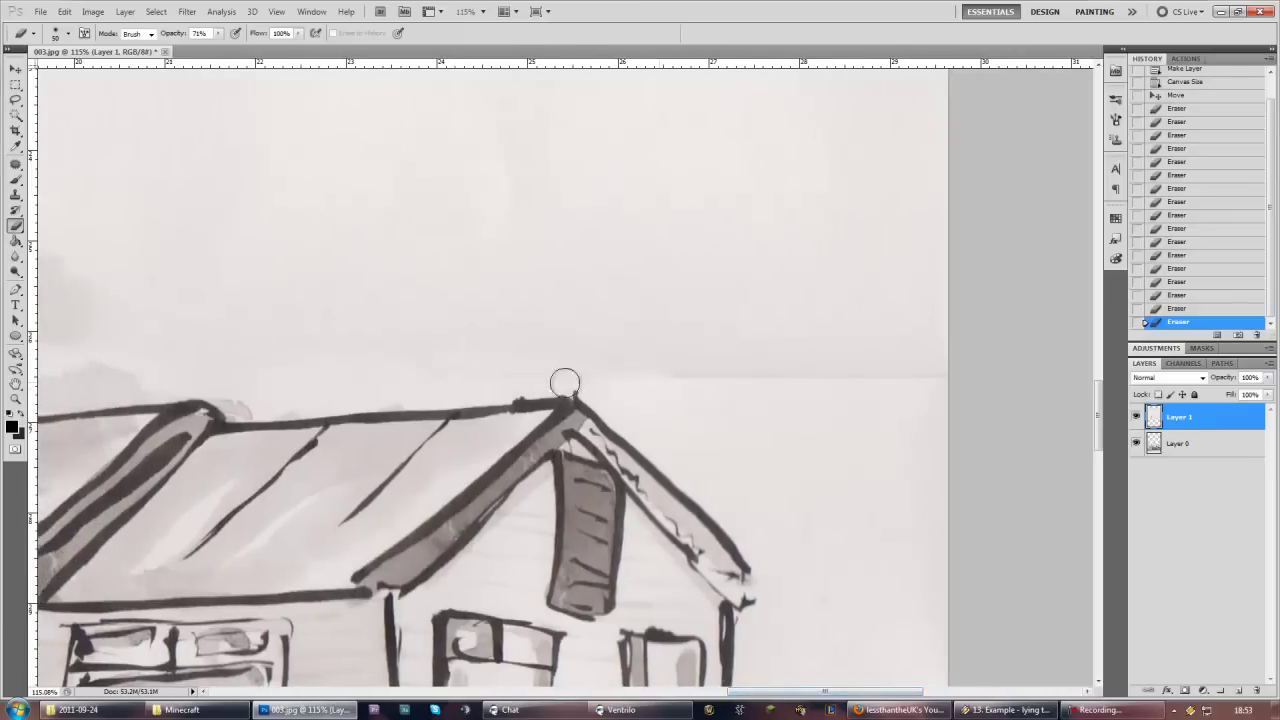
mouse_move(604, 384)
left_mouse_down()
mouse_move(451, 380)
mouse_move(457, 363)
mouse_move(431, 383)
left_mouse_up()
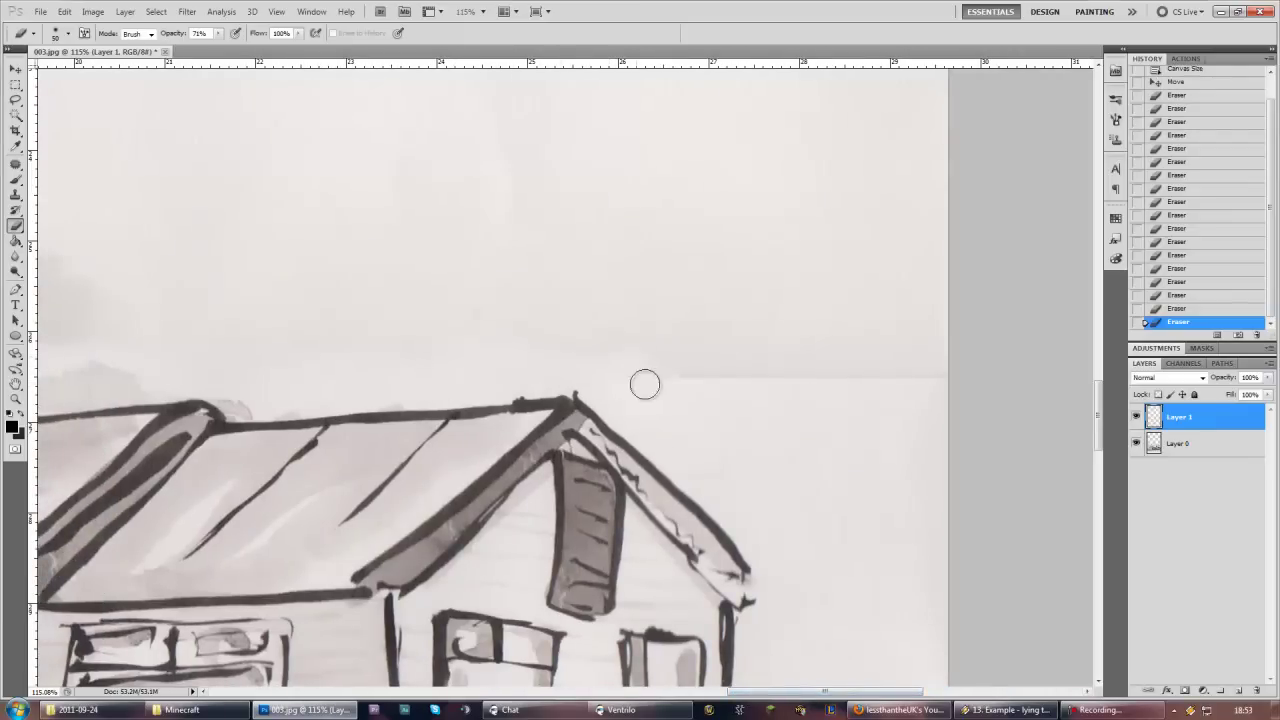
mouse_move(710, 378)
left_mouse_down()
mouse_move(837, 360)
mouse_move(862, 384)
left_mouse_up()
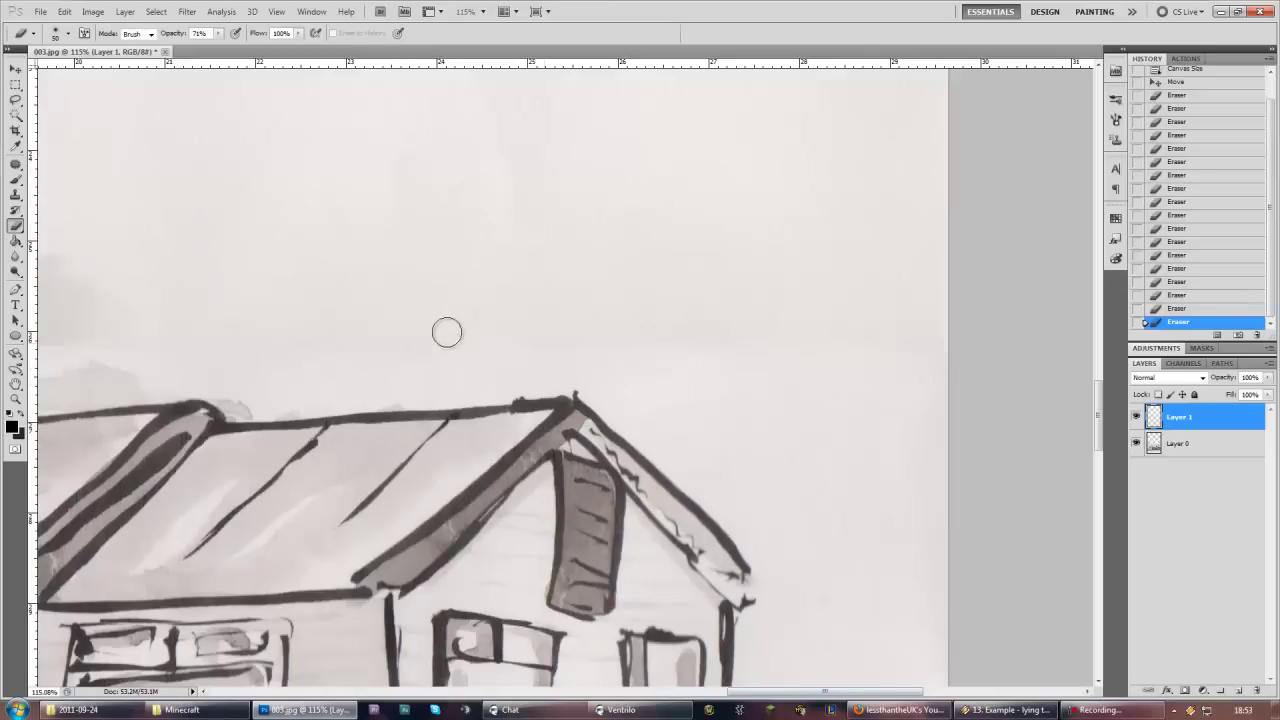
left_click_drag(634, 380, 926, 380)
left_click_drag(223, 343, 261, 408)
Add a new Layer 2 and fill it with the merged drawing via Apply Image in Multiply mode
scroll(261, 408, "down", 8)
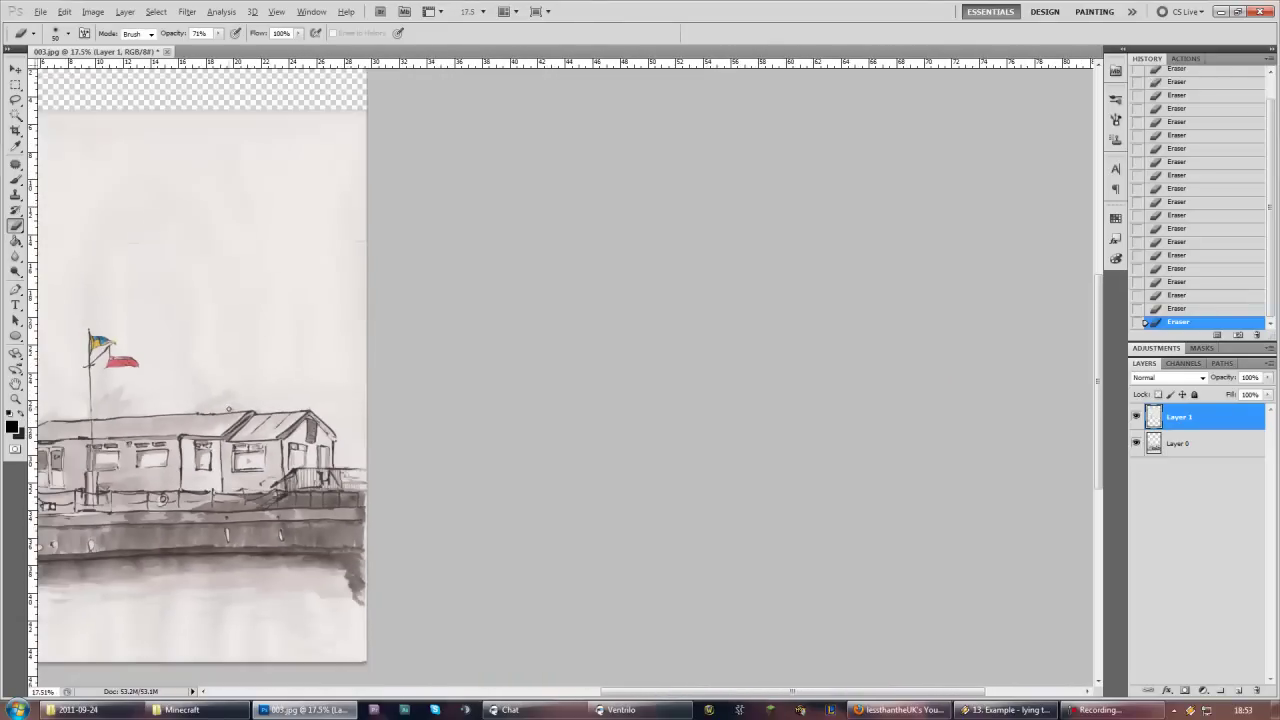
scroll(300, 420, "left", 5)
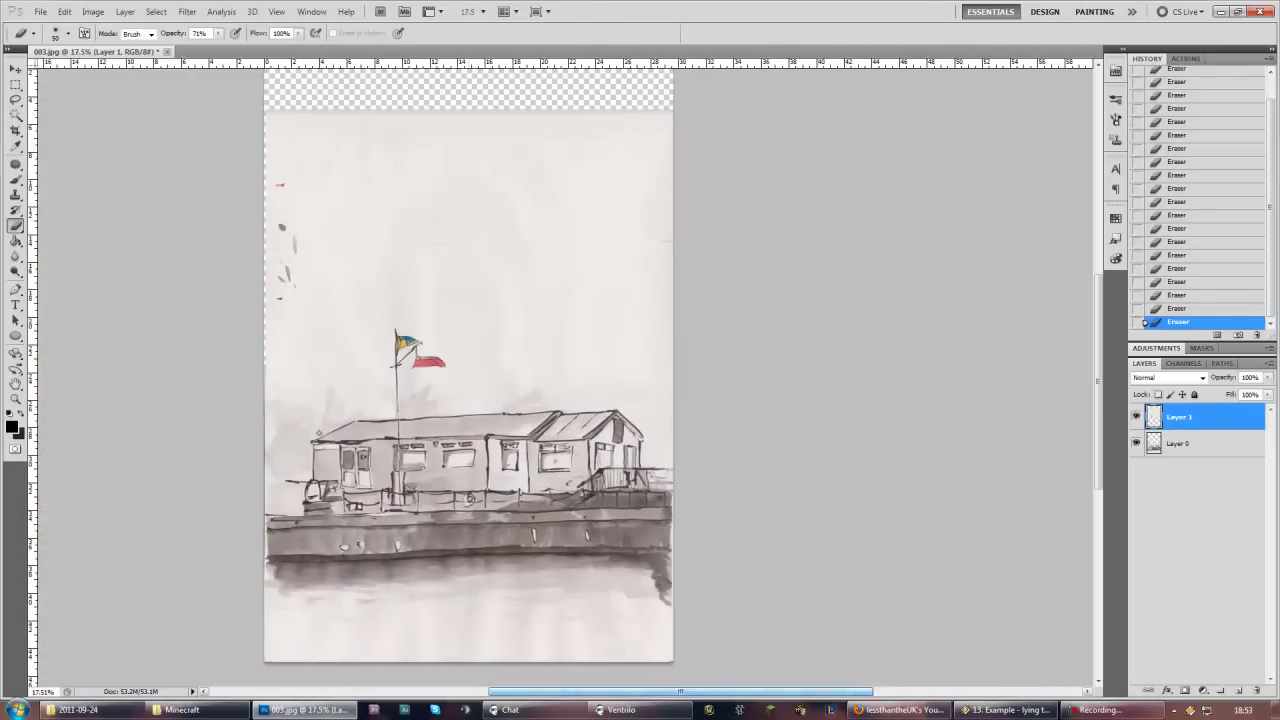
scroll(307, 424, "up", 2)
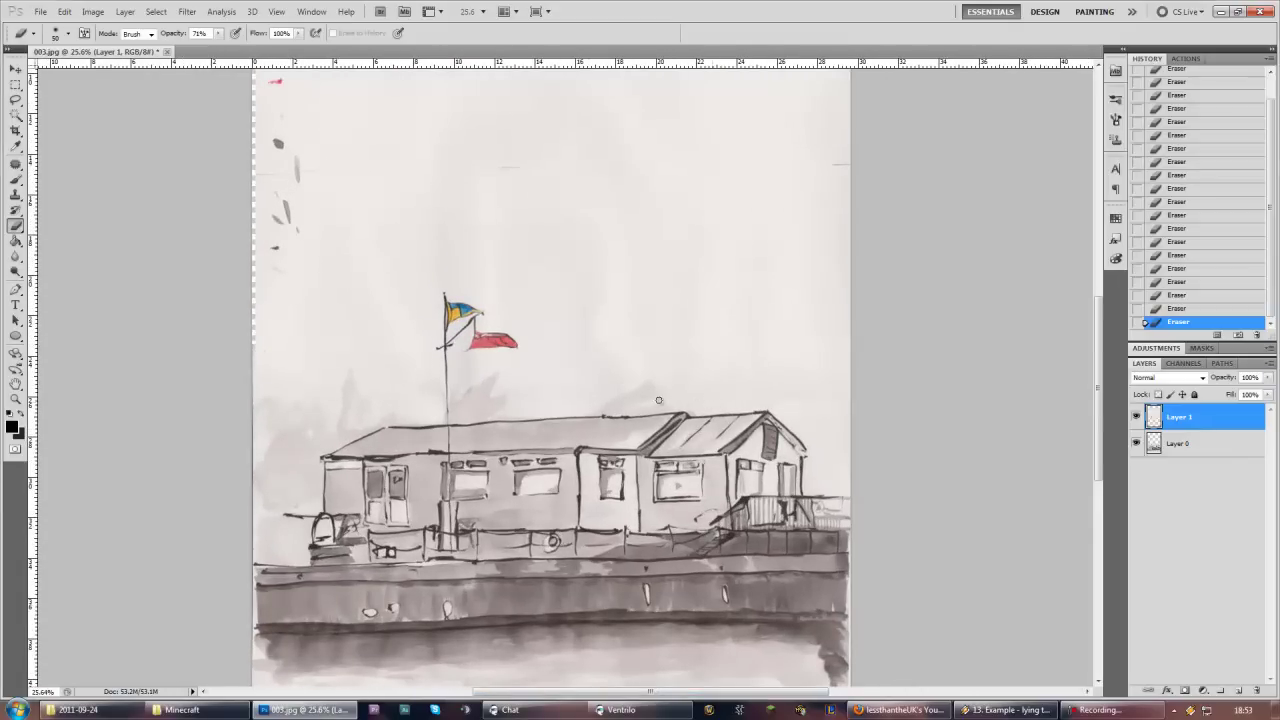
scroll(530, 378, "down", 2)
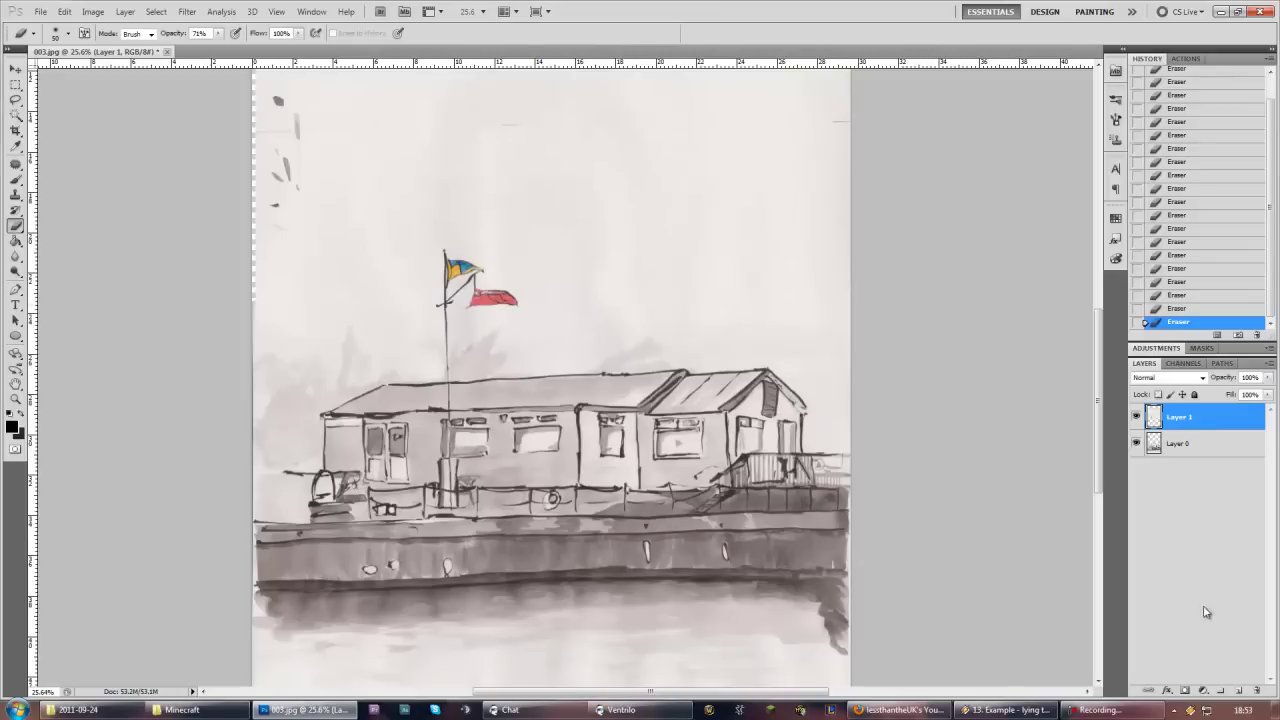
left_click(1238, 691)
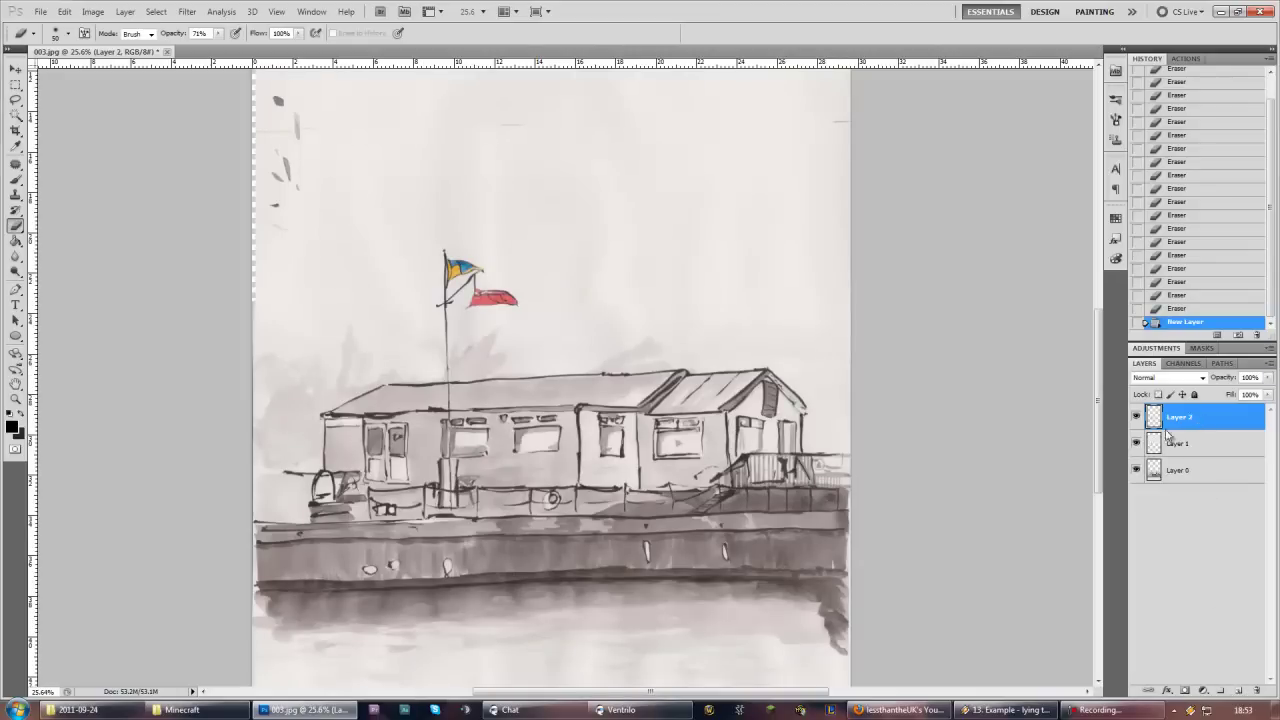
left_click(93, 11)
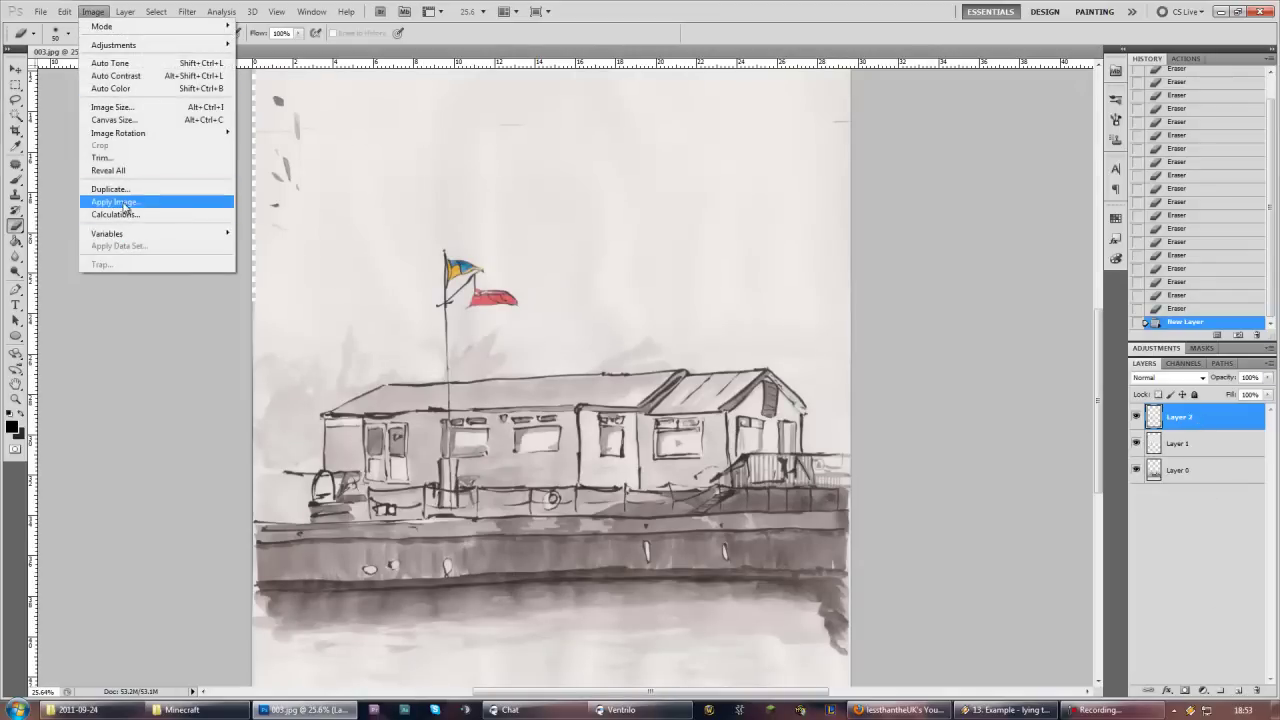
left_click(120, 204)
left_click(566, 190)
key("b")
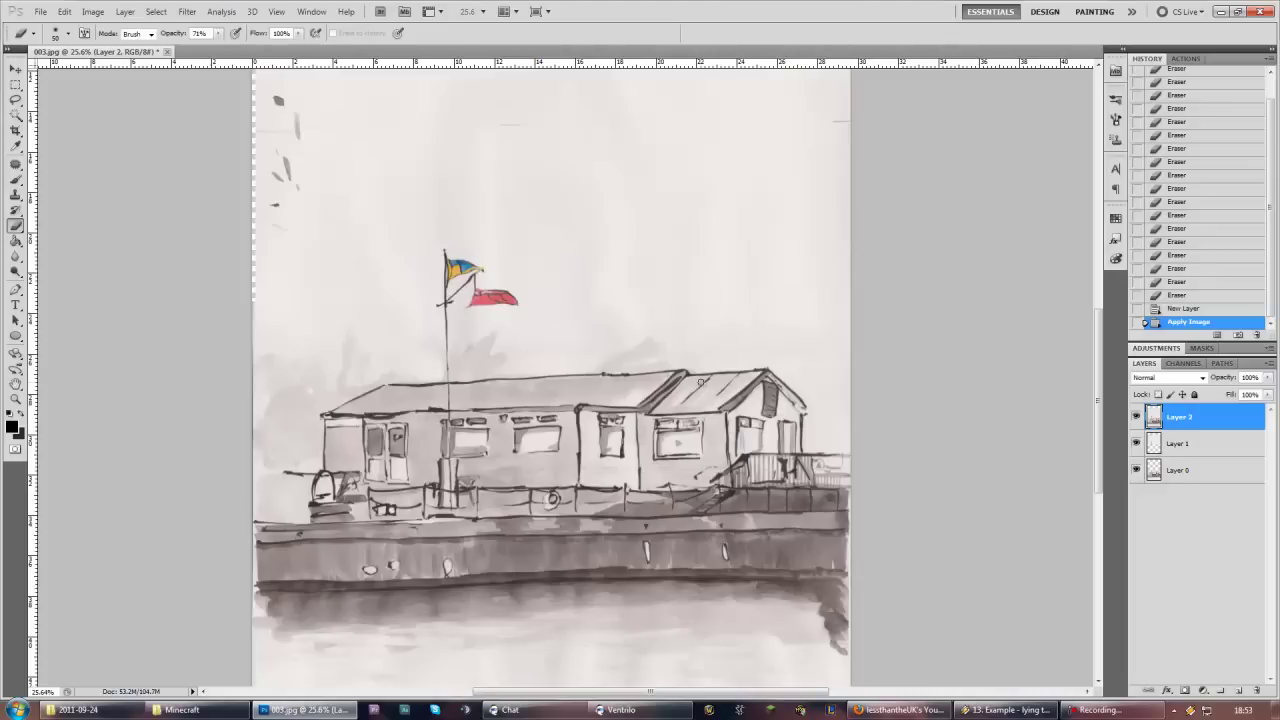
Hide Layer 1 and Layer 0, leaving Layer 2 visible
left_click(1136, 443)
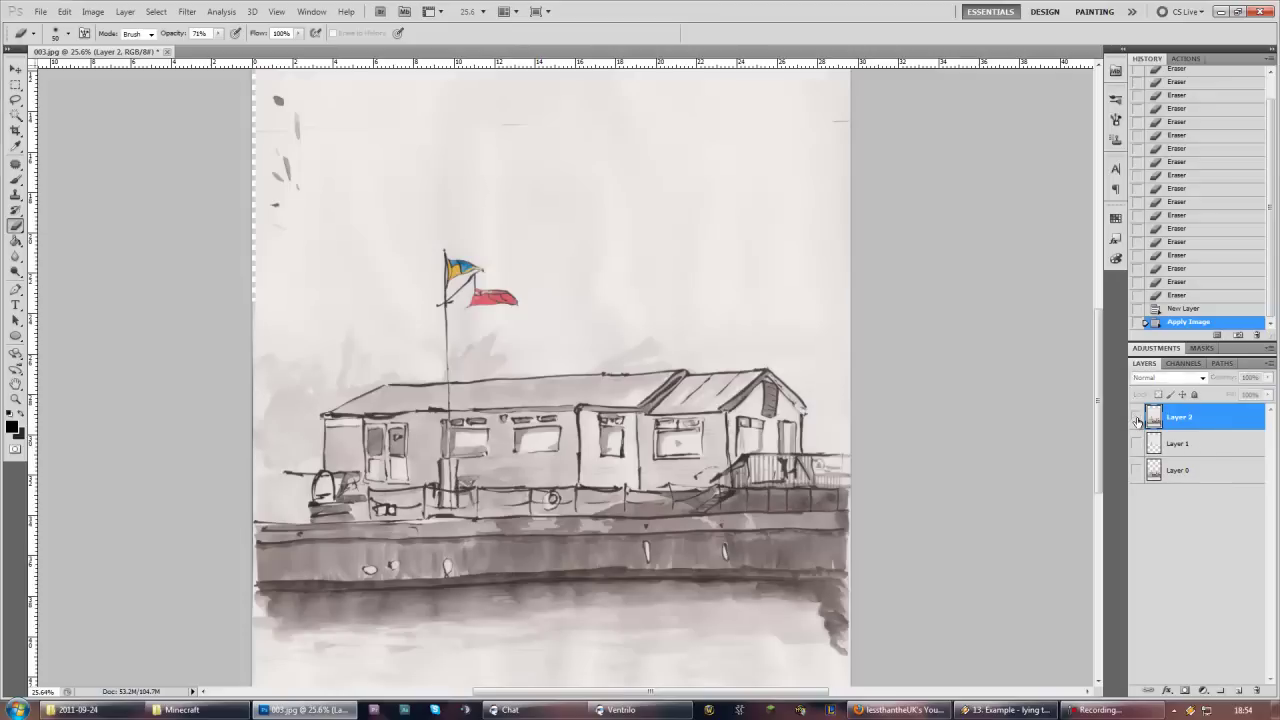
left_click(1136, 417)
left_click(1136, 417)
left_click(1140, 418)
left_click(1140, 418)
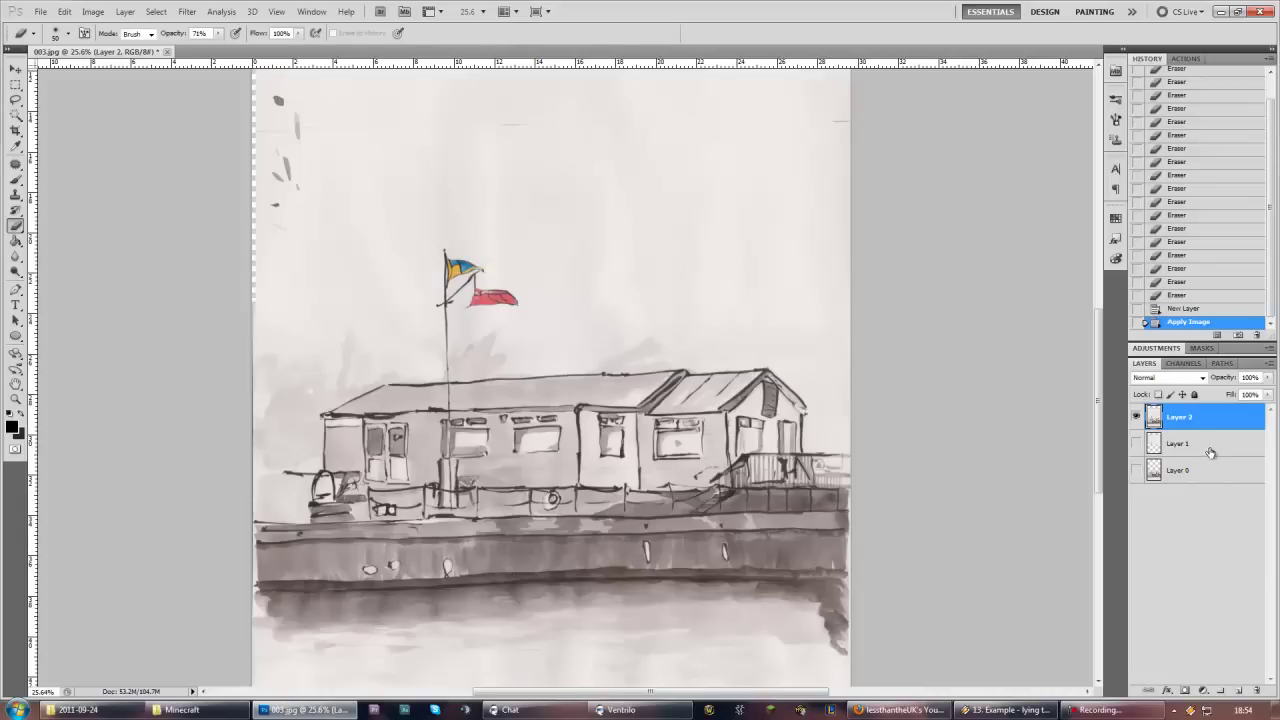
Crop the drawing, lowering the top edge past the blotches and trimming left, right and bottom
left_click(15, 131)
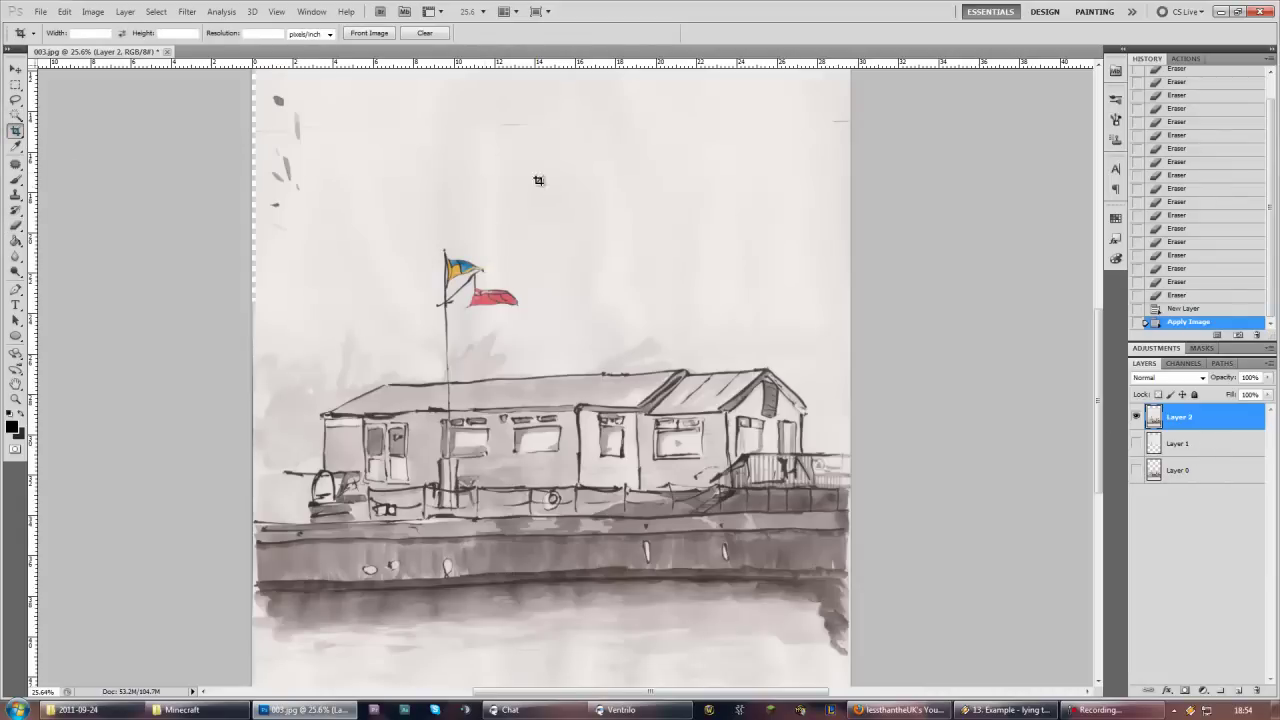
left_click_drag(223, 99, 894, 646)
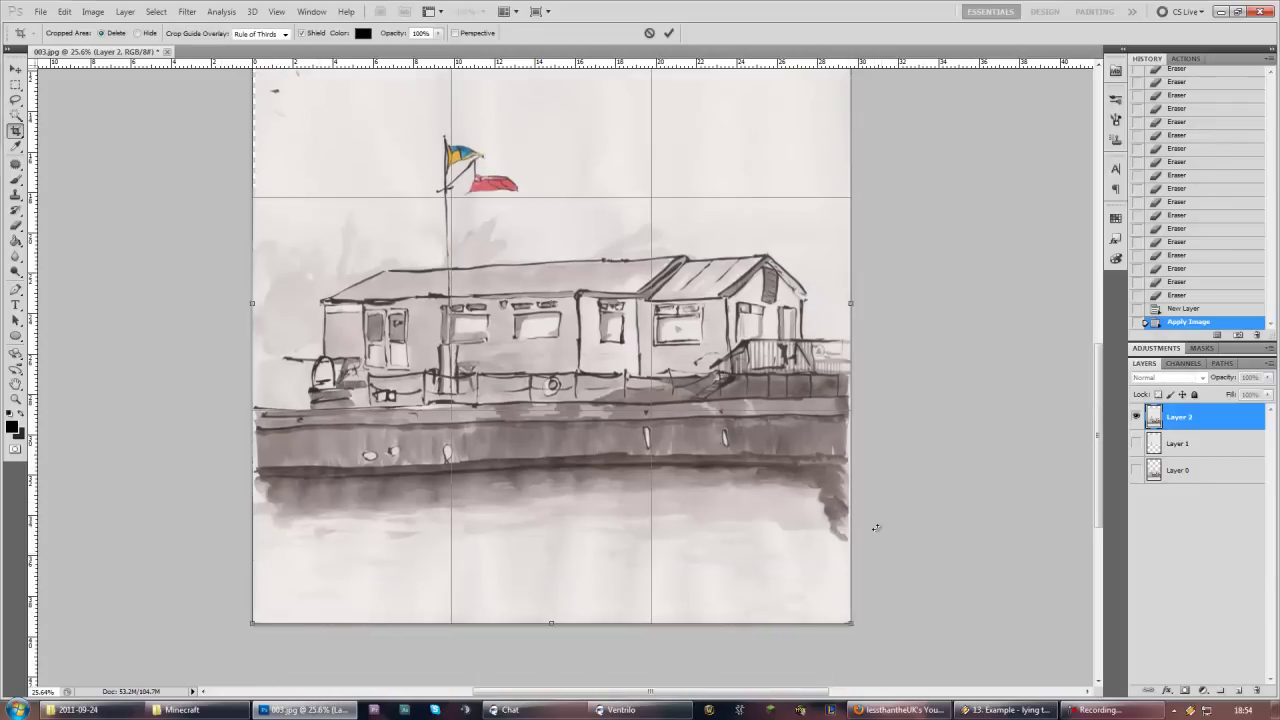
scroll(873, 501, "up", 3)
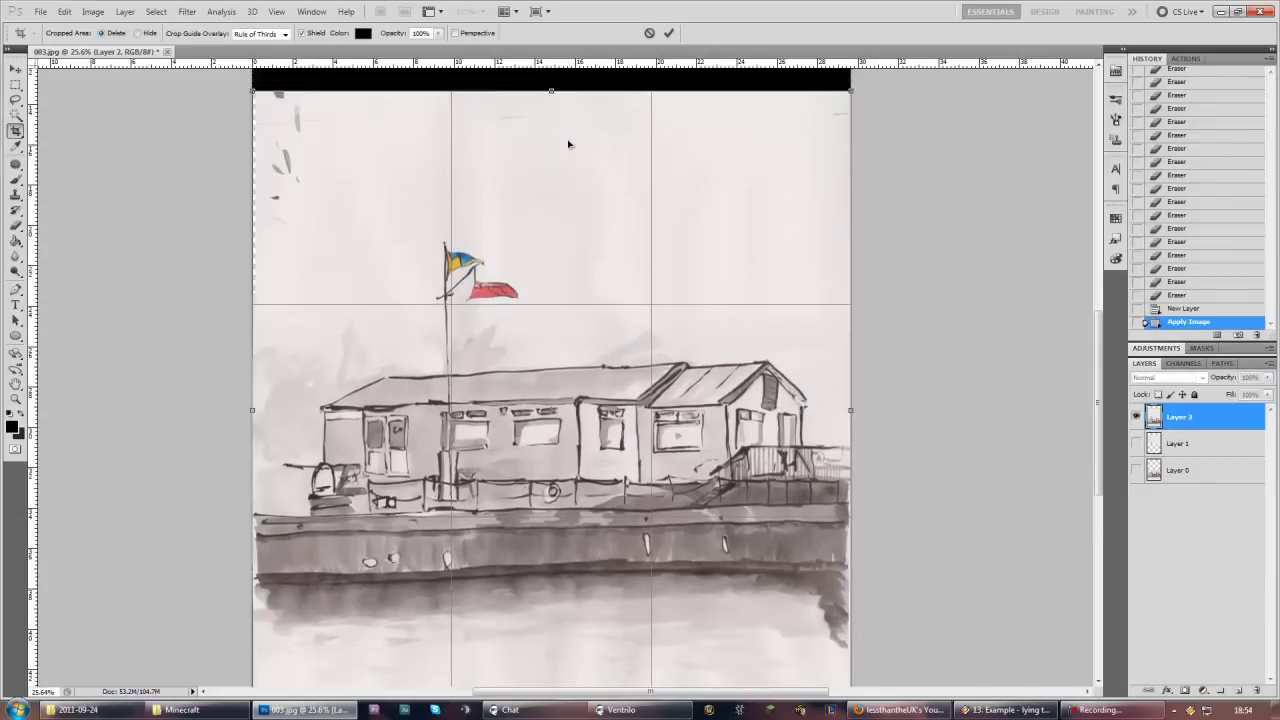
left_click_drag(552, 92, 551, 128)
scroll(543, 285, "down", 2)
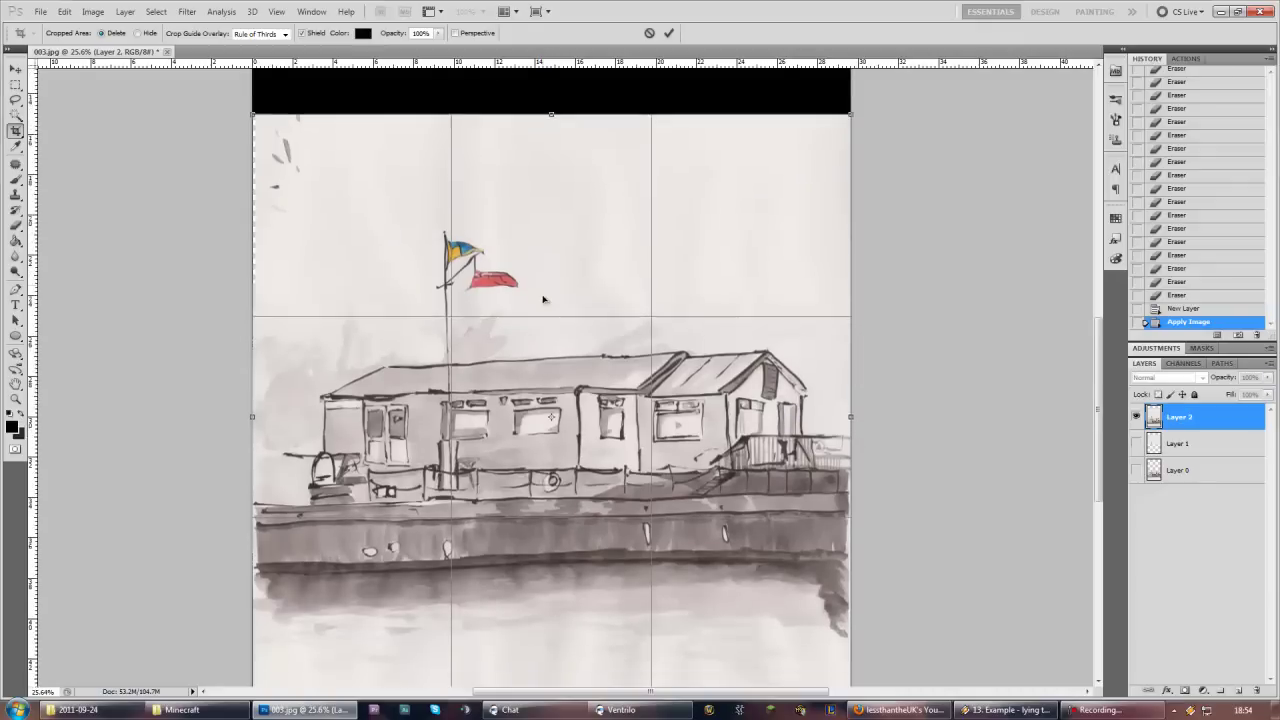
scroll(460, 378, "down", 1)
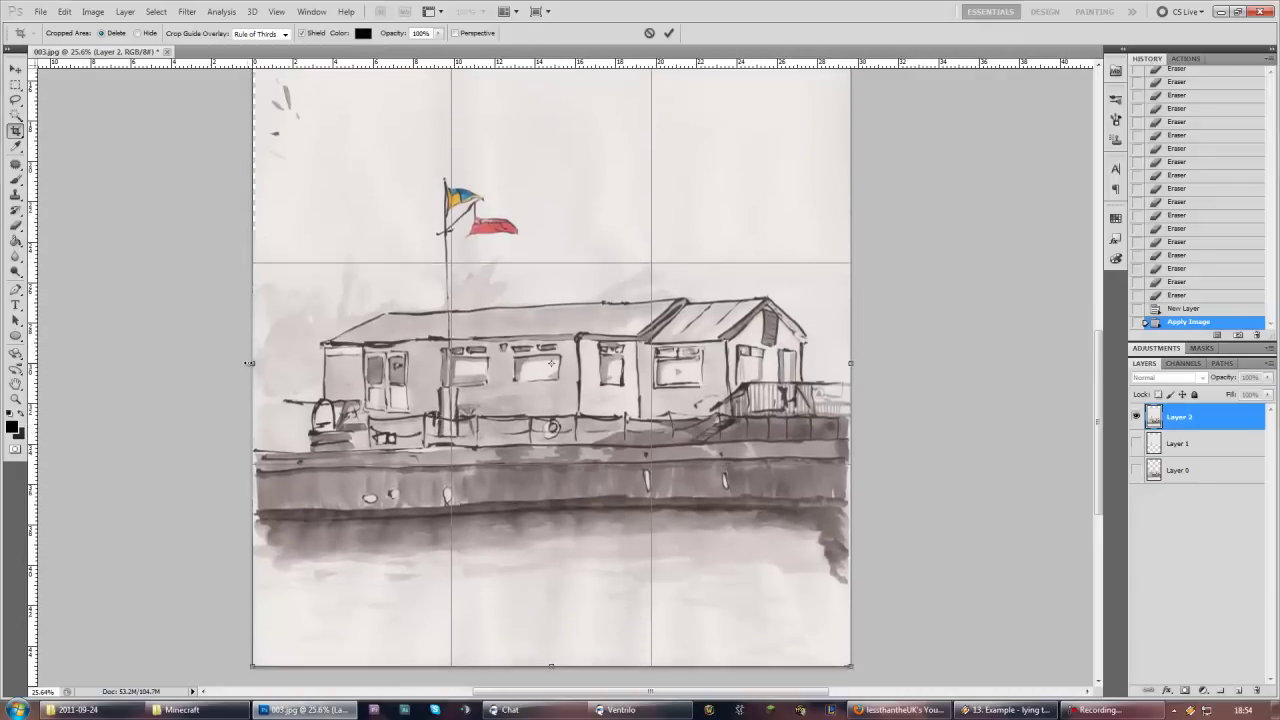
left_click_drag(249, 363, 297, 361)
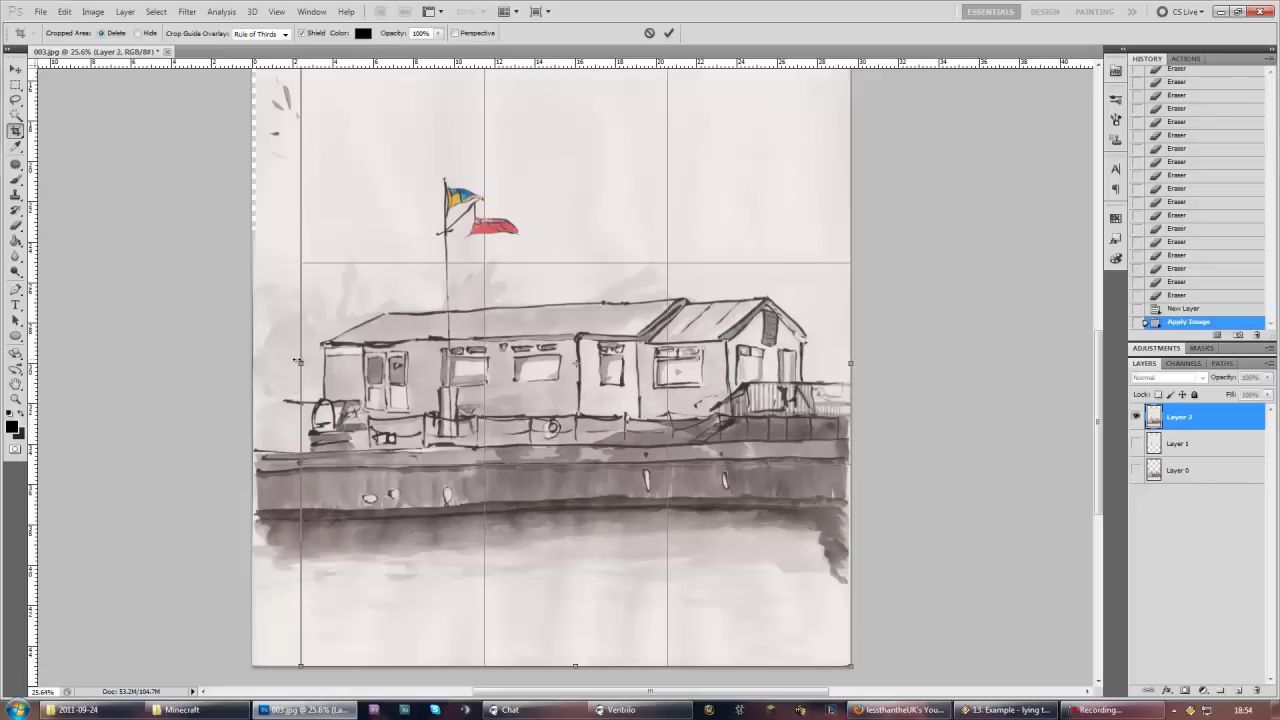
left_click_drag(298, 361, 299, 362)
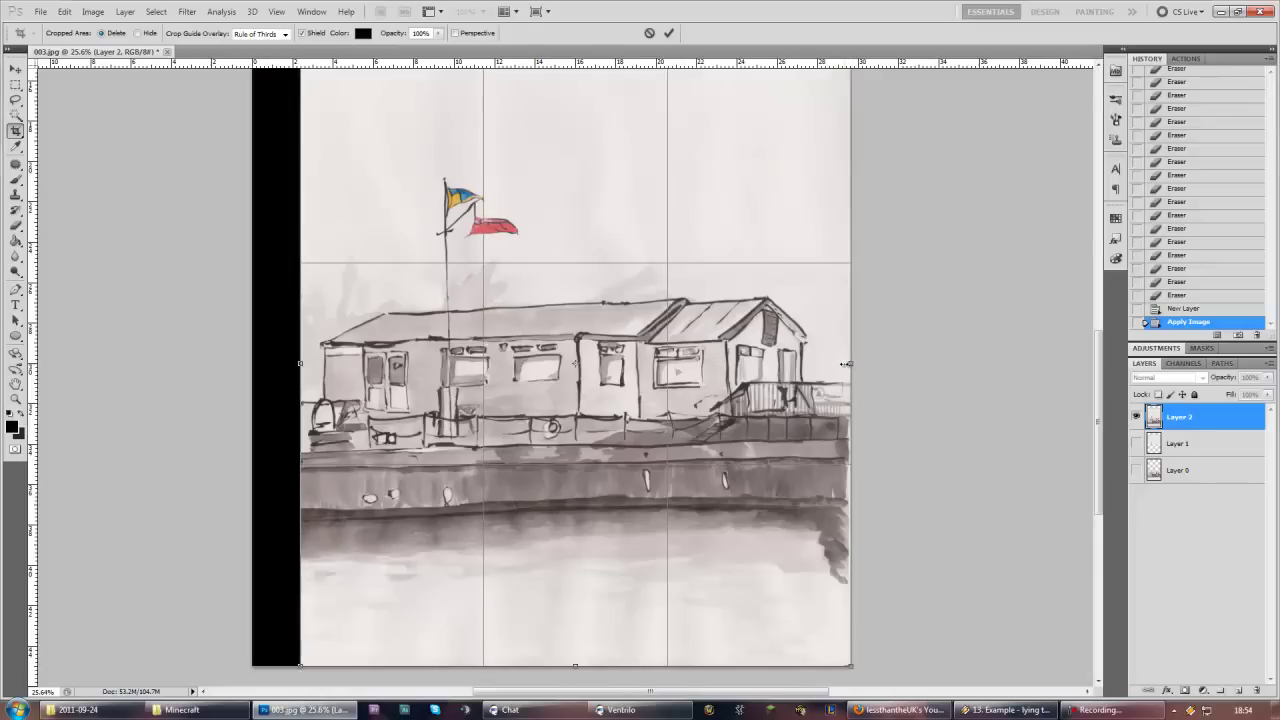
left_click_drag(846, 363, 841, 366)
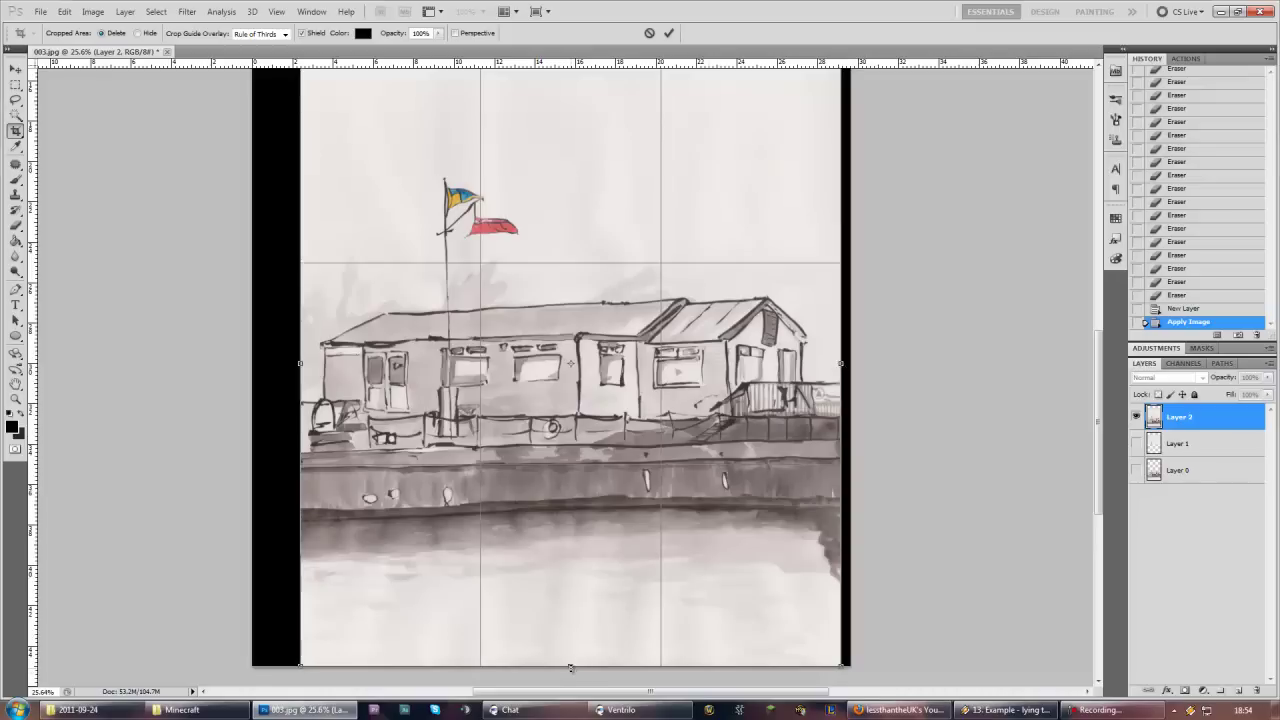
mouse_move(570, 667)
left_mouse_down()
mouse_move(570, 621)
mouse_move(571, 668)
mouse_move(570, 642)
left_mouse_up()
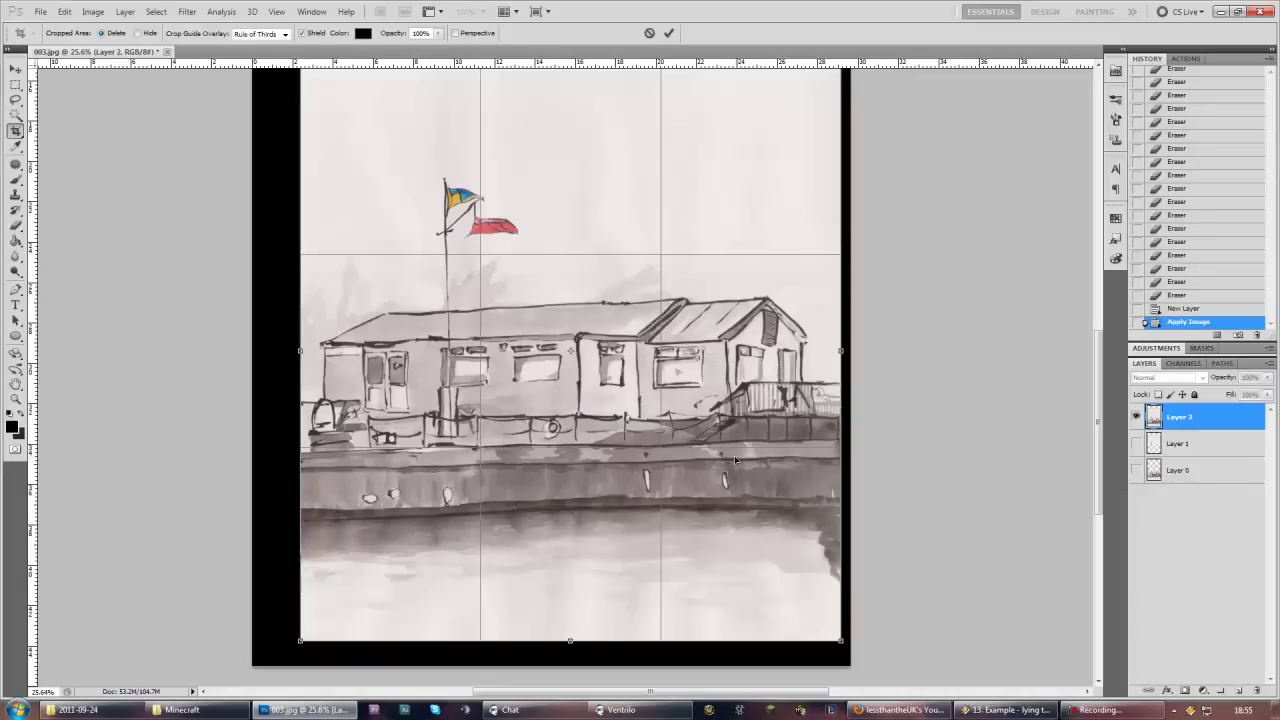
left_click(669, 33)
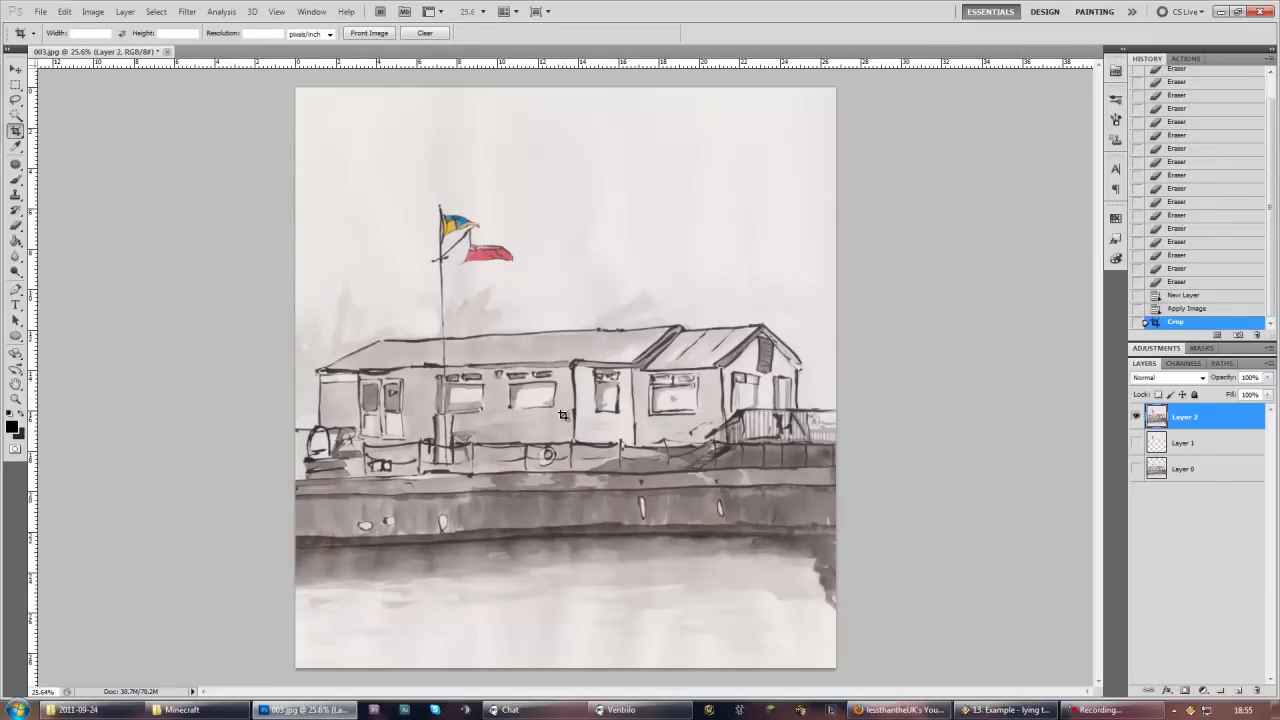
Apply Auto Tone and Auto Contrast to the cropped drawing
left_click(95, 13)
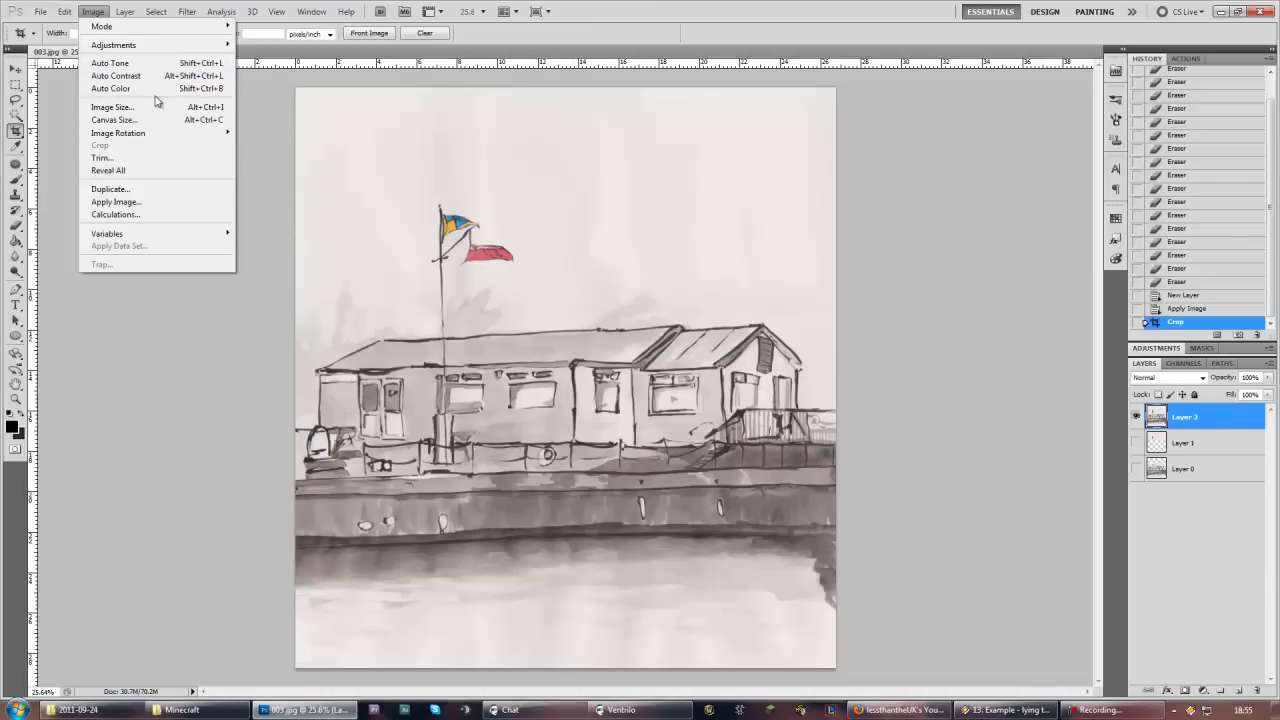
left_click(150, 63)
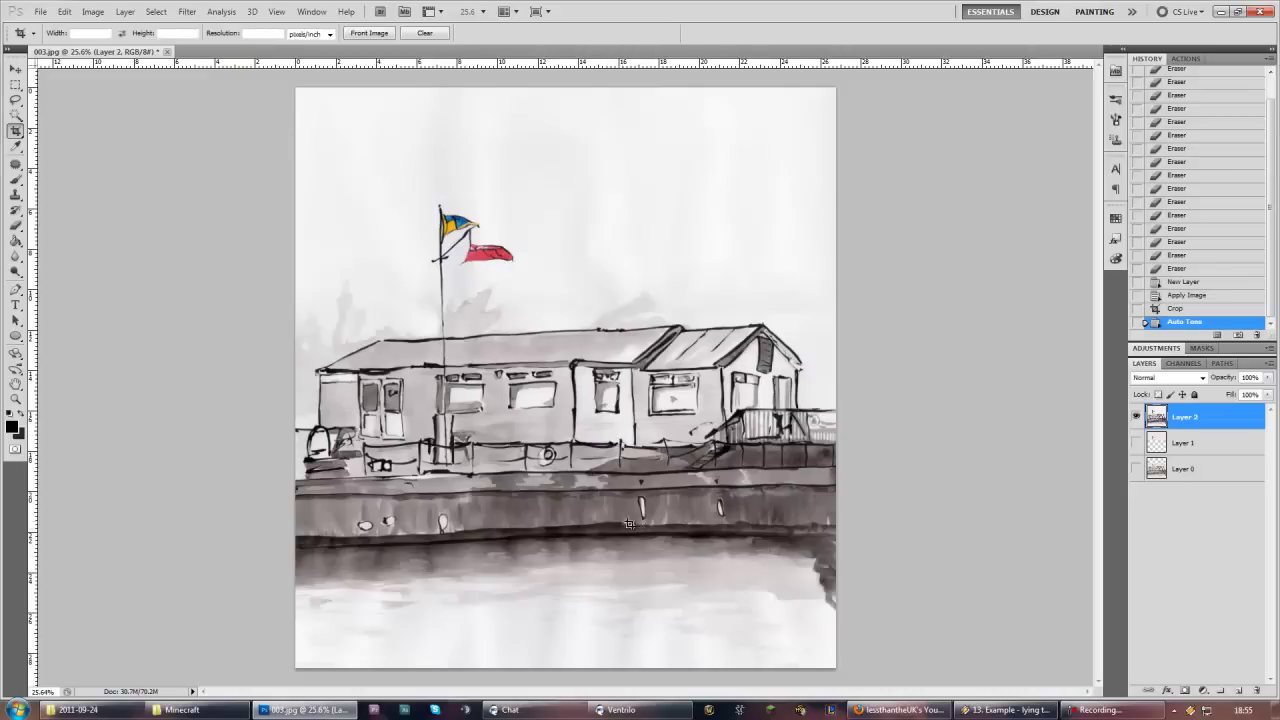
left_click(93, 12)
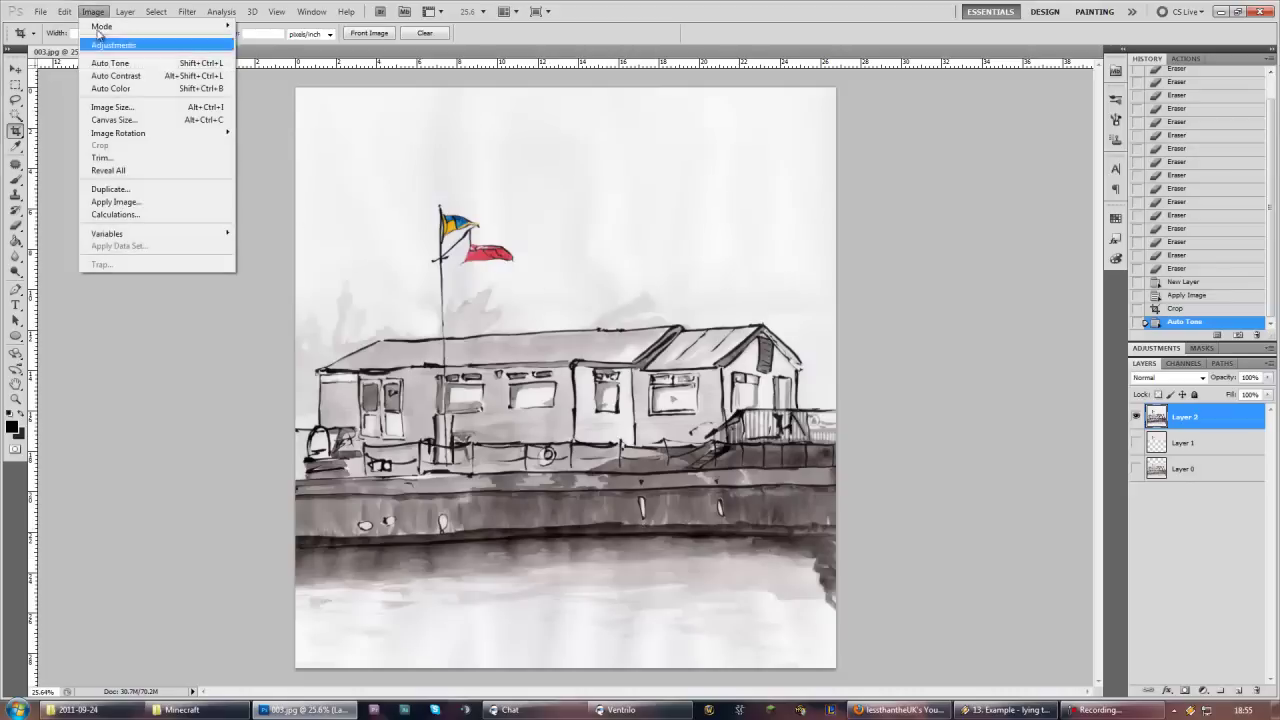
left_click(146, 76)
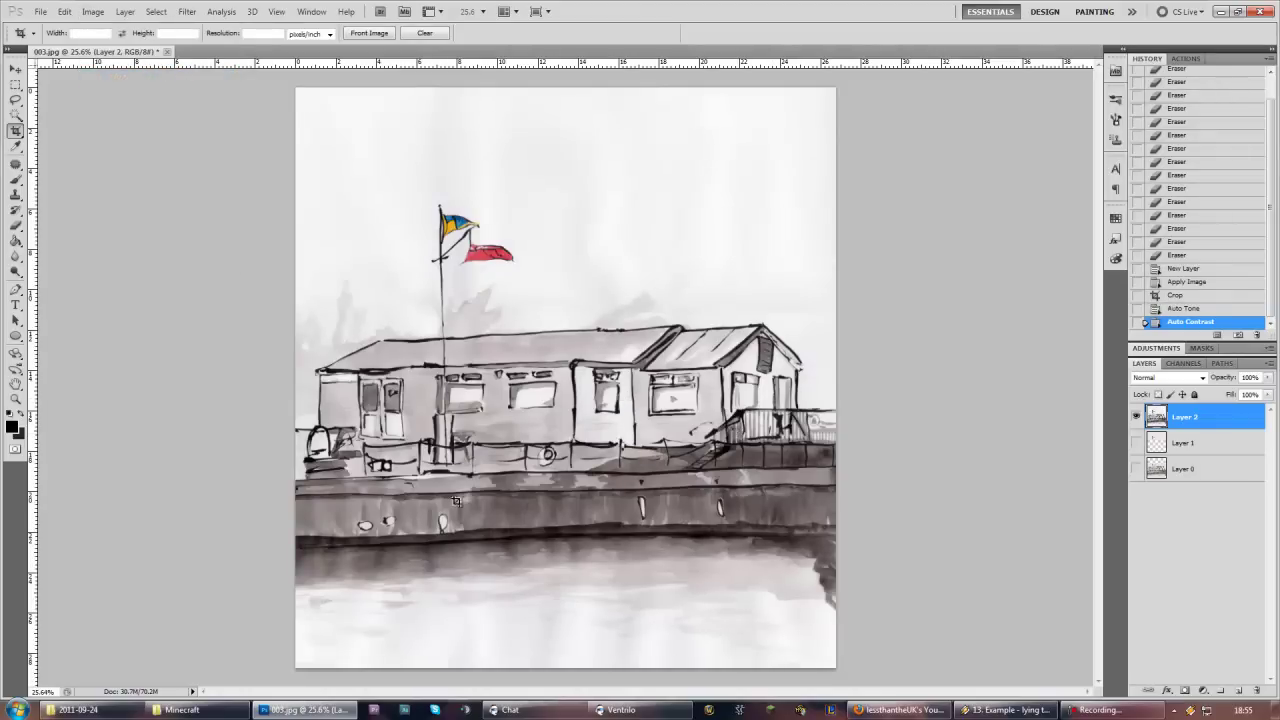
Apply Auto Color, compare against the prior History state, and keep the Auto Color result
left_click(94, 14)
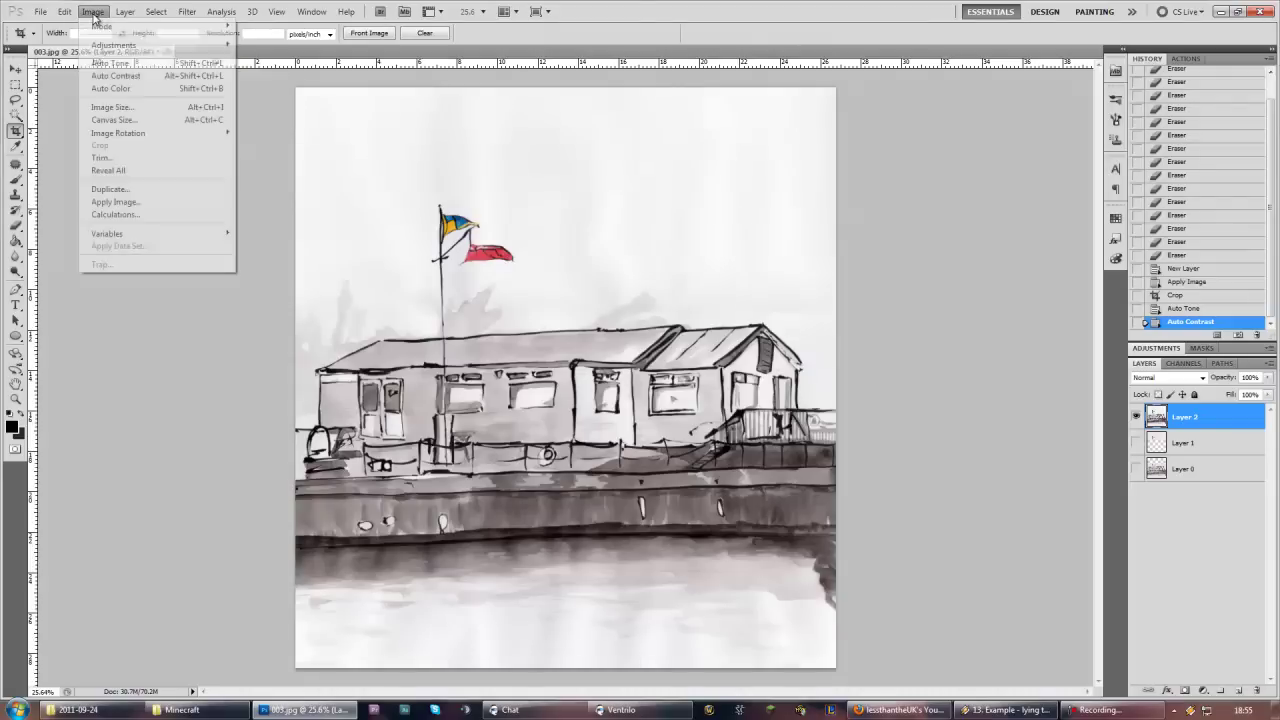
left_click(141, 89)
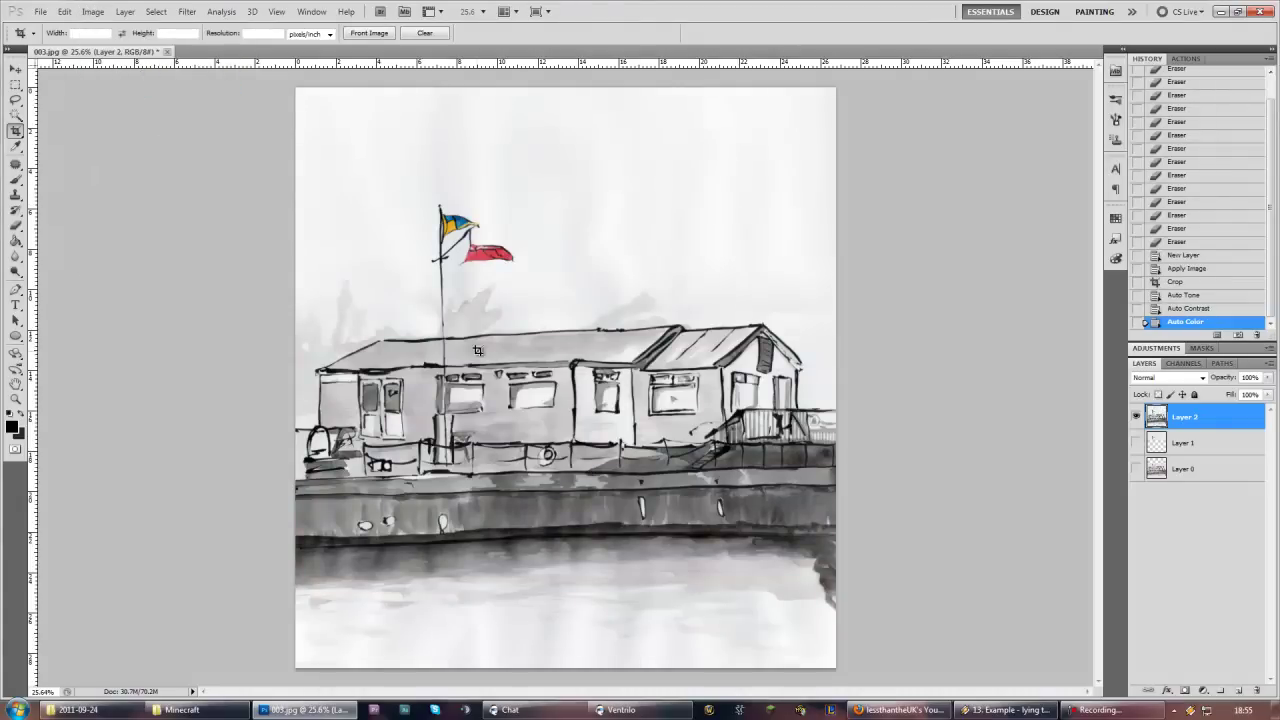
left_click(1188, 309)
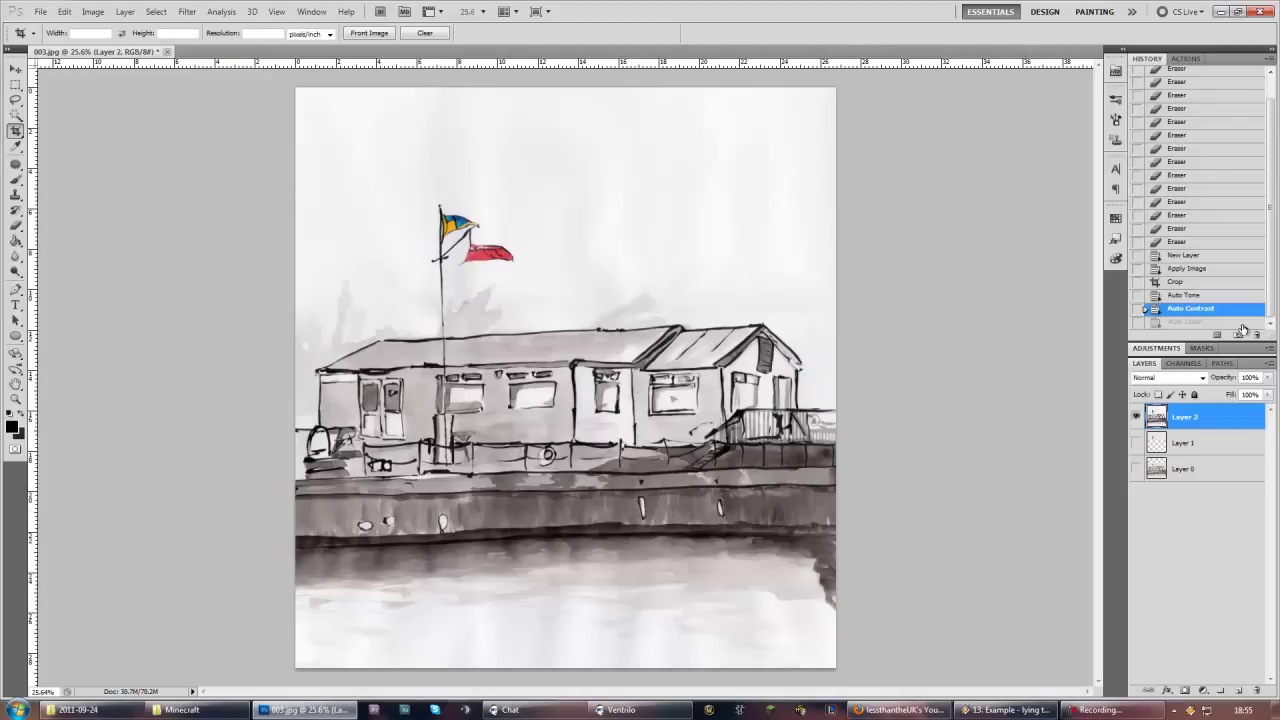
left_click(1196, 322)
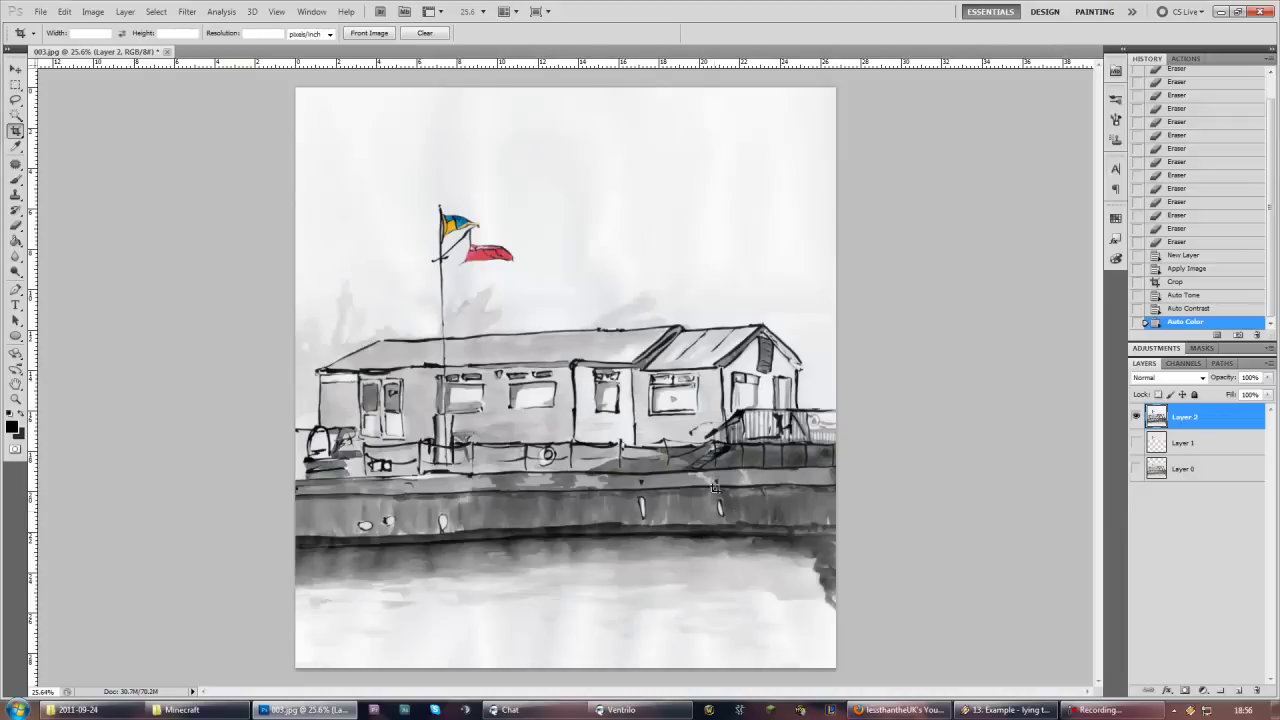
left_click(15, 86)
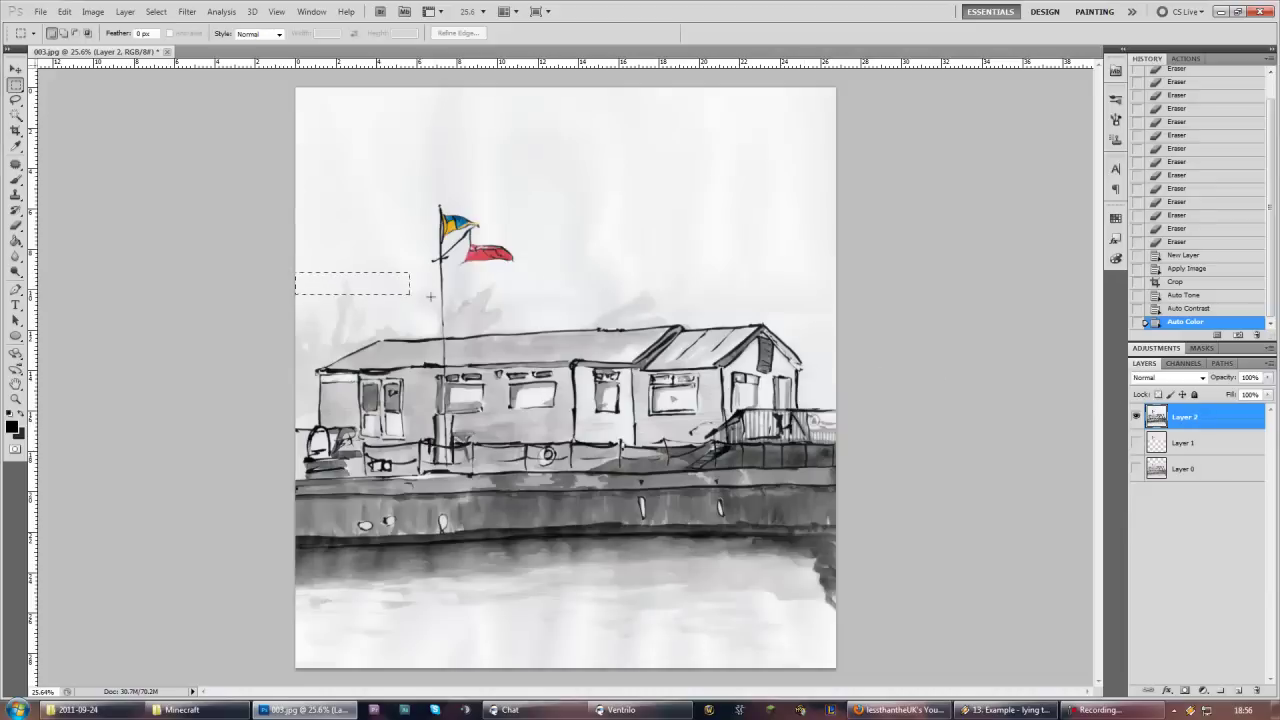
Select the area below the flags, convert it with Black & White, then deselect
left_click_drag(450, 298, 884, 672)
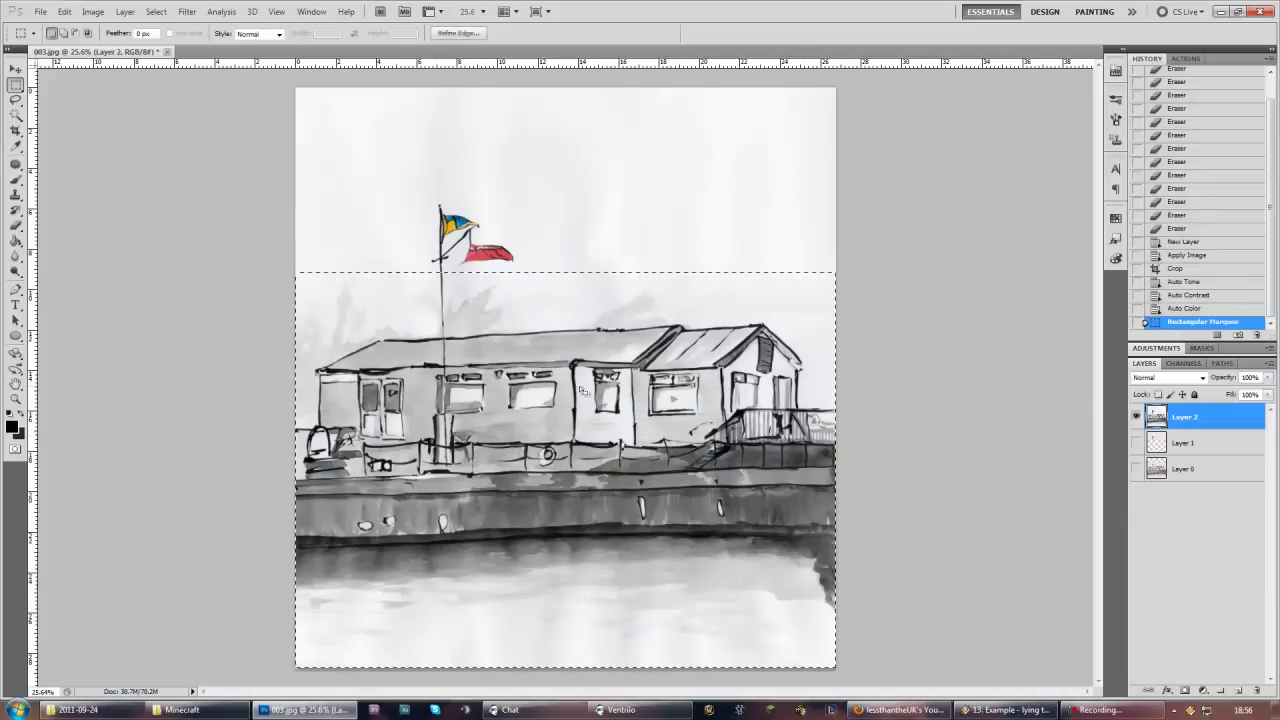
left_click(93, 12)
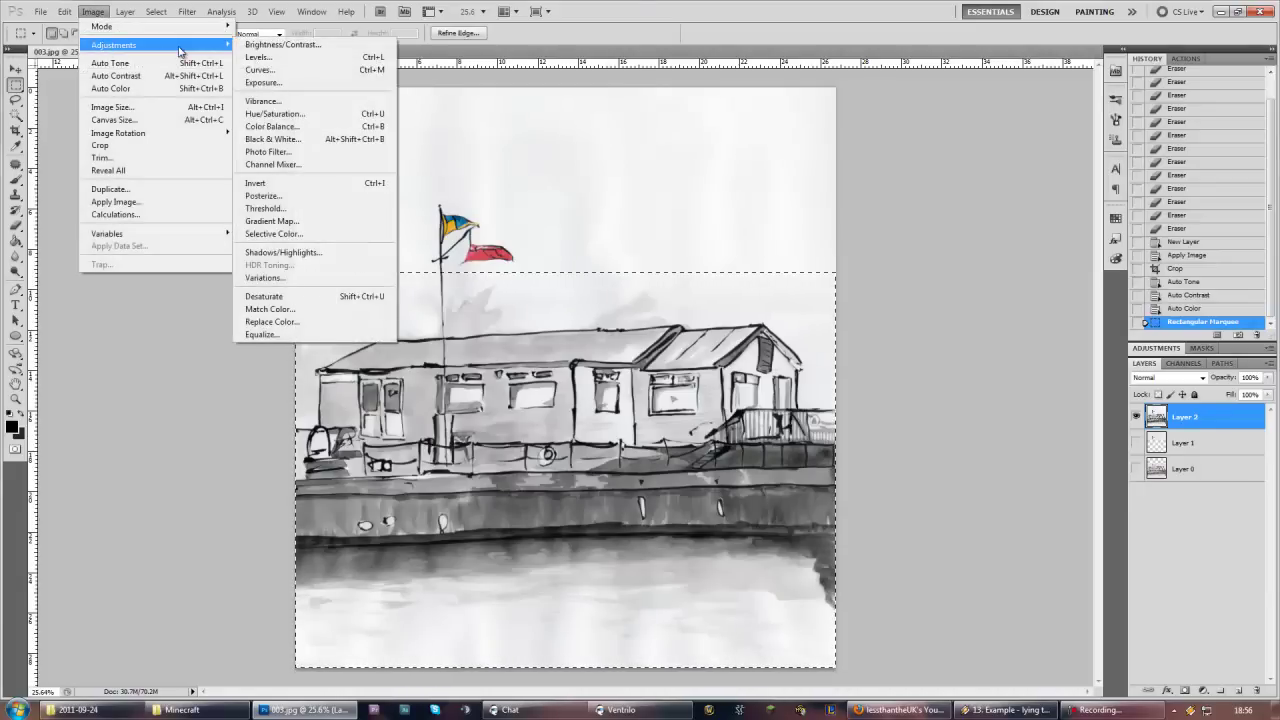
left_click(272, 139)
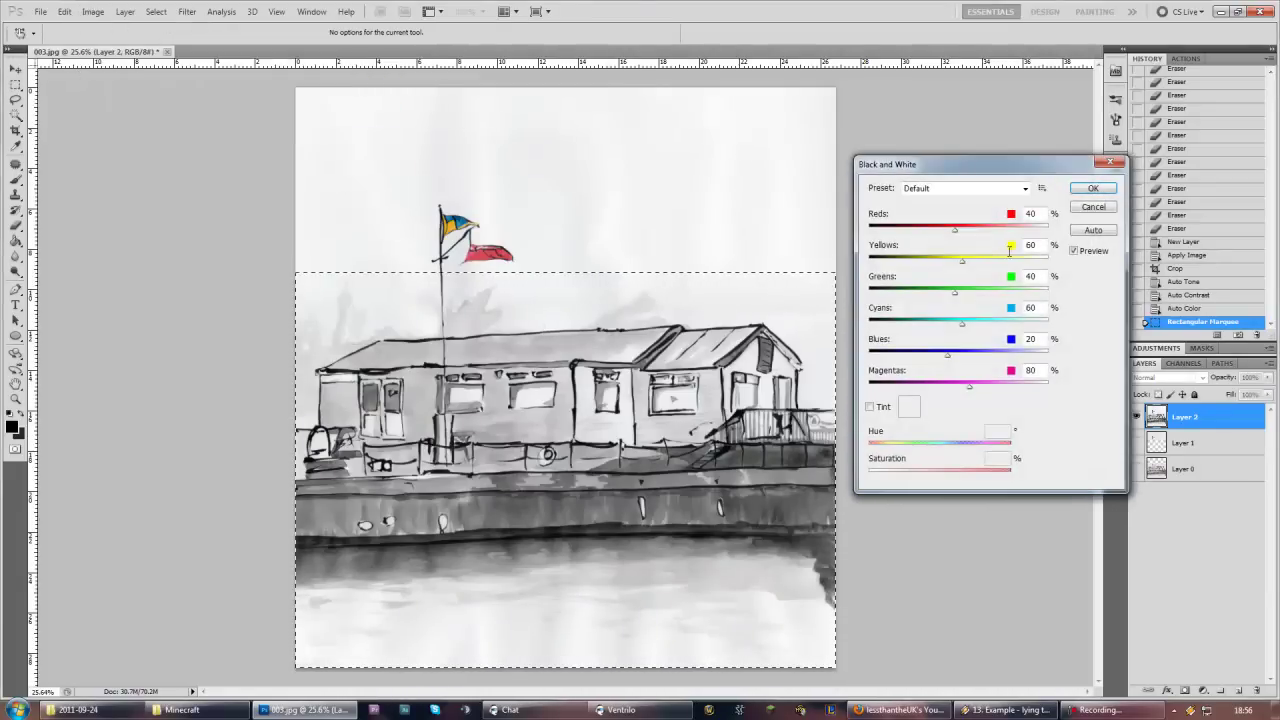
left_click(1092, 188)
left_click(598, 354)
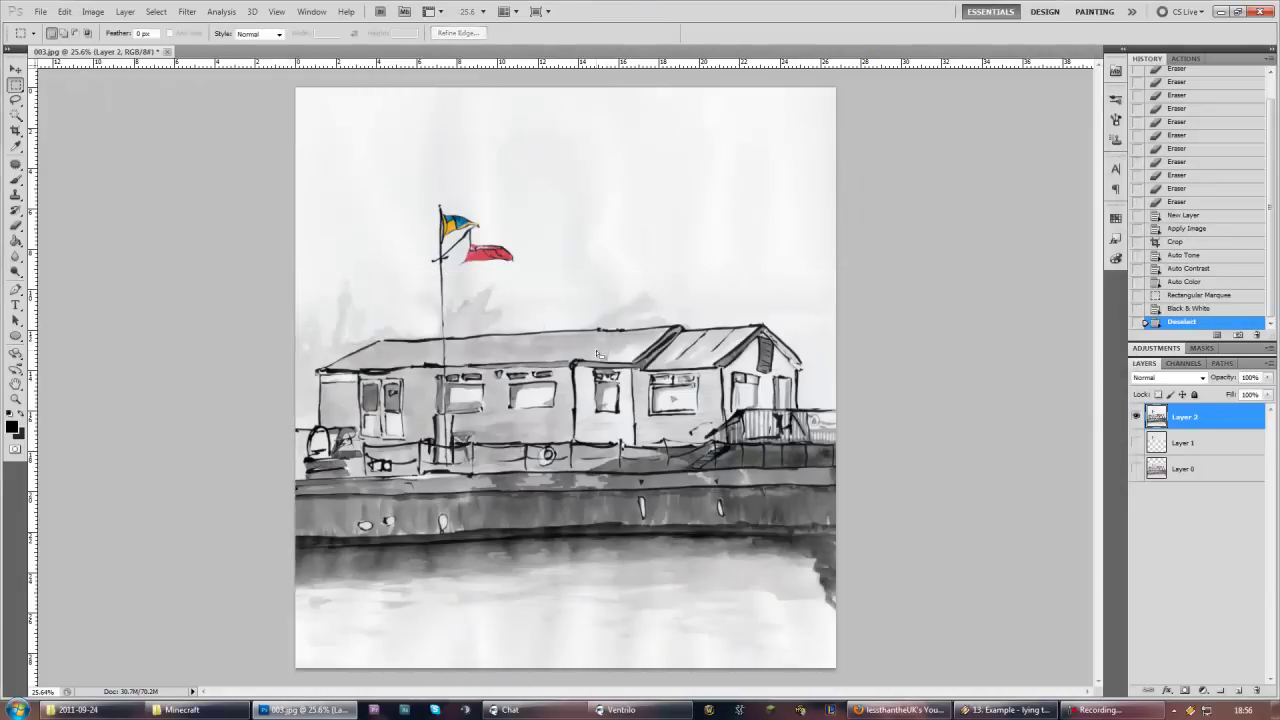